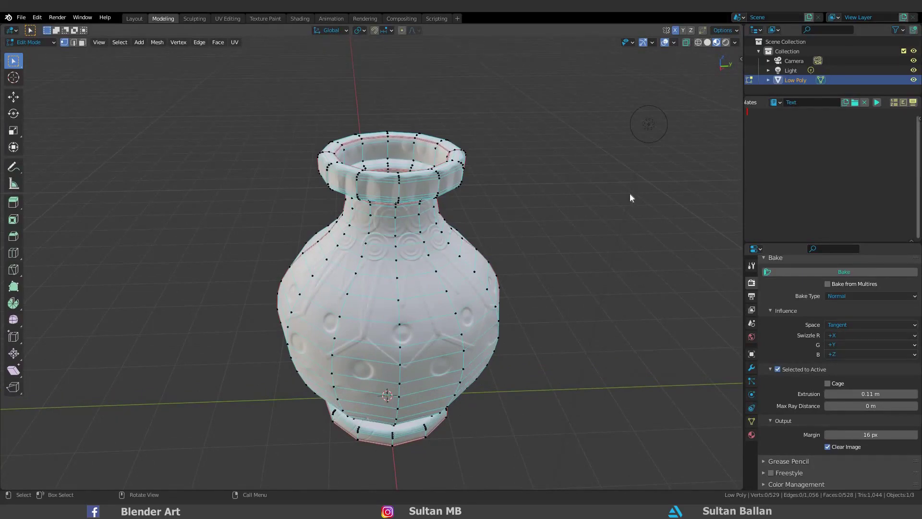
- Inspect the vase's normals outside and inside with the Face Orientation overlay, and turn the overlay off again
click(673, 43)
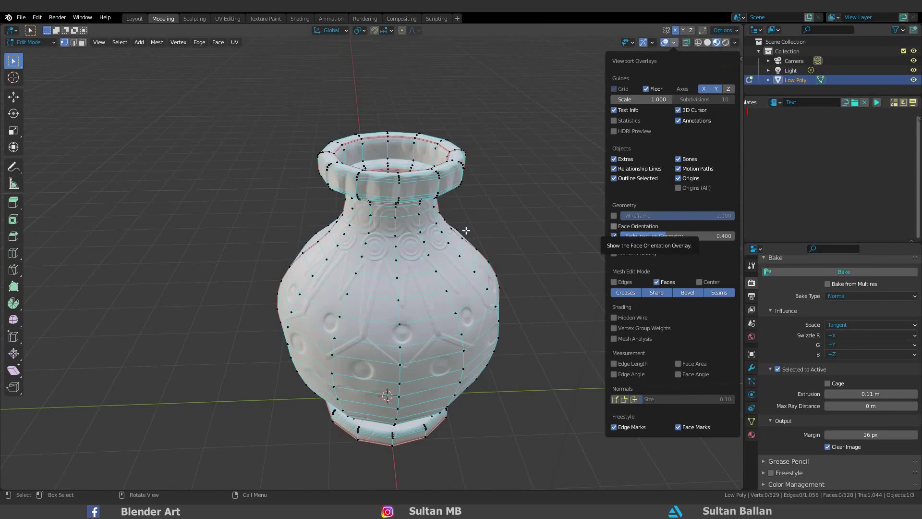
click(614, 226)
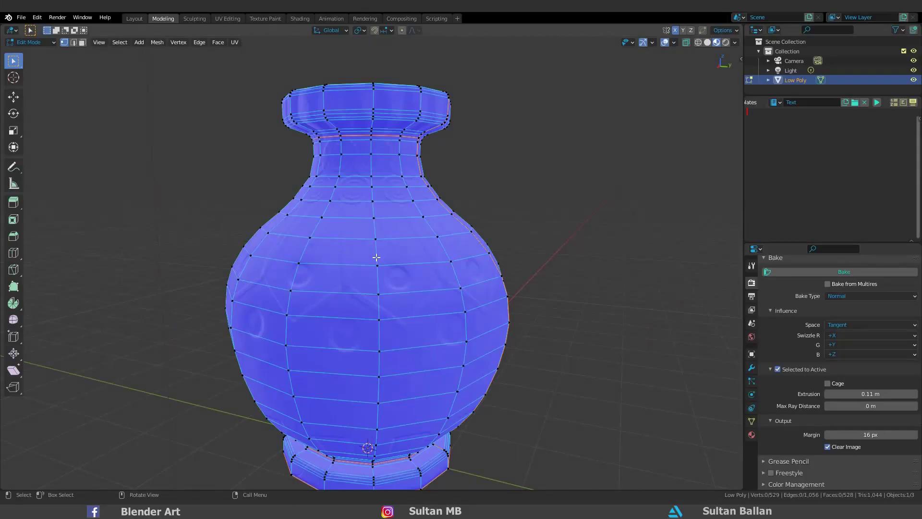
middle_drag(397, 268, 363, 197)
scroll(442, 282, down, 2)
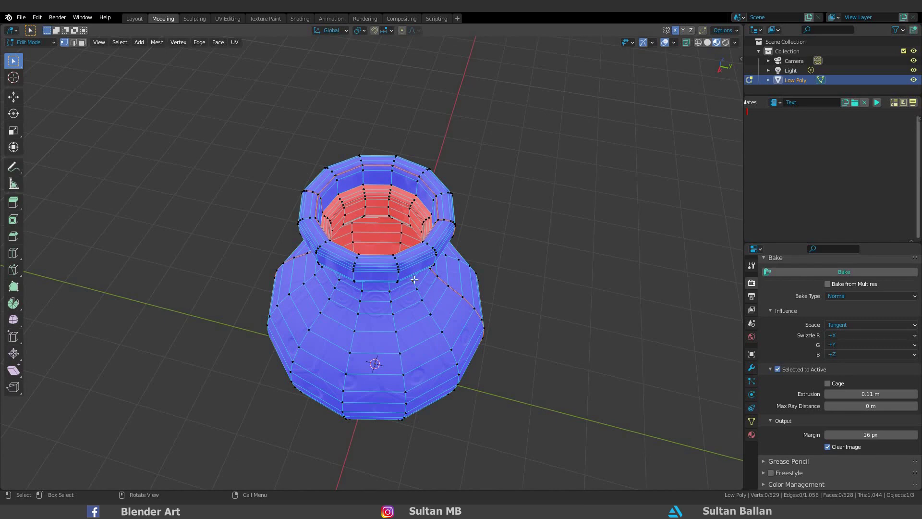
middle_drag(425, 241, 679, 44)
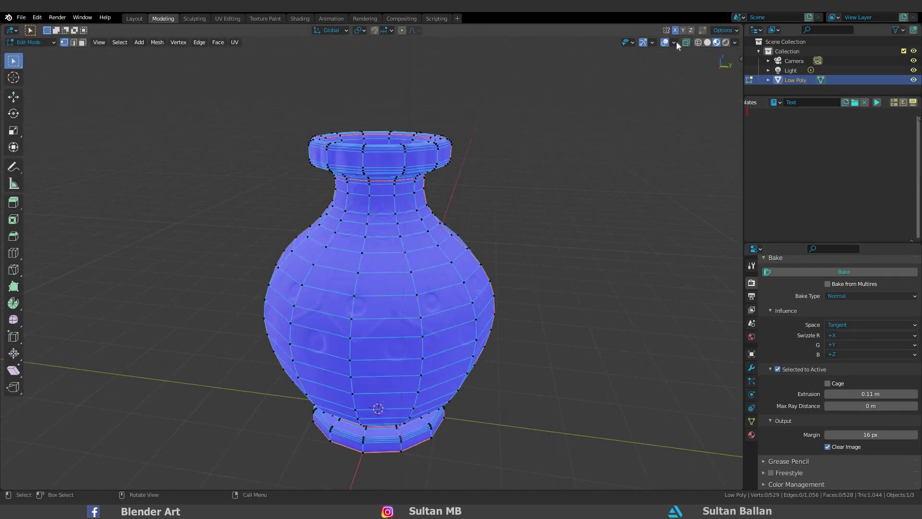
click(735, 43)
click(615, 224)
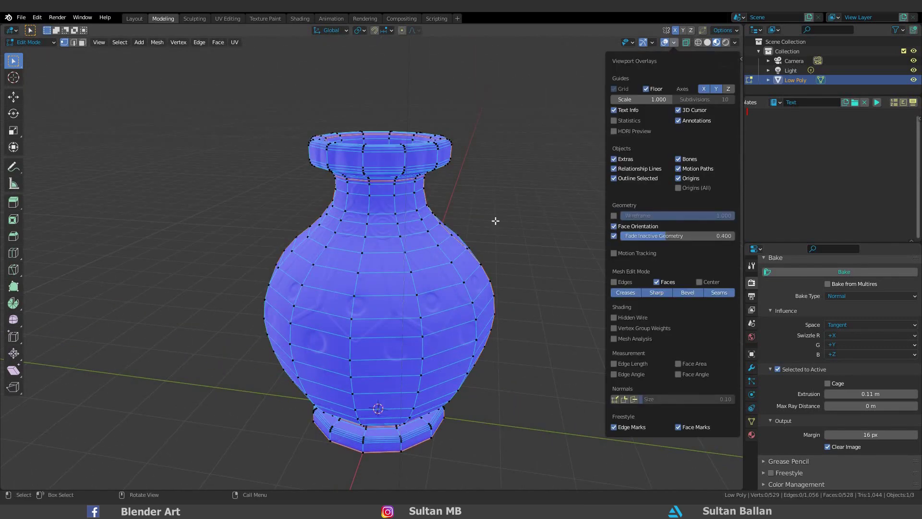
- Leave Edit Mode and export only the selected vase to the Desktop as low Poly Game Ass.fbx
key(Tab)
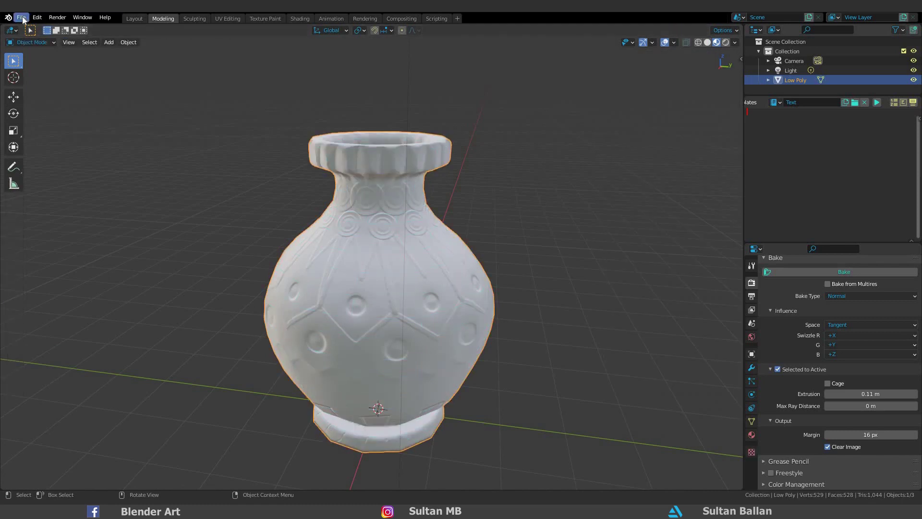
click(22, 19)
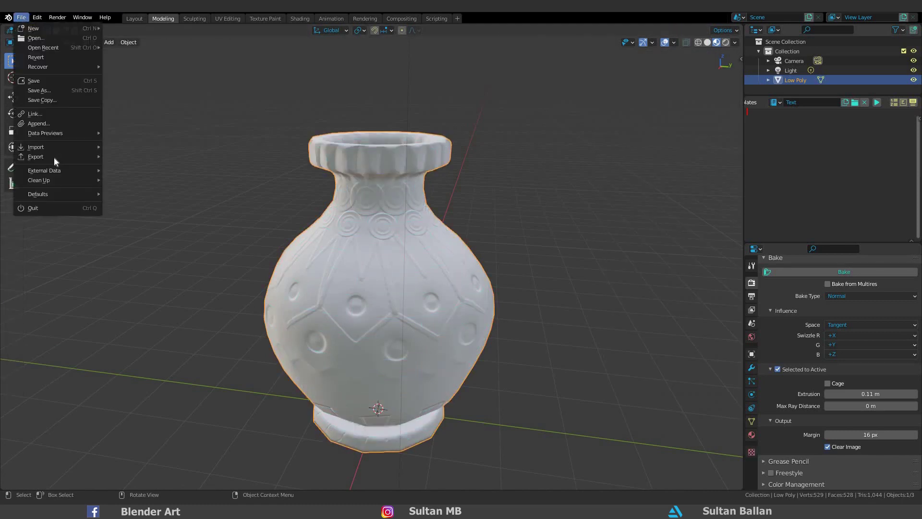
mouse_move(55, 156)
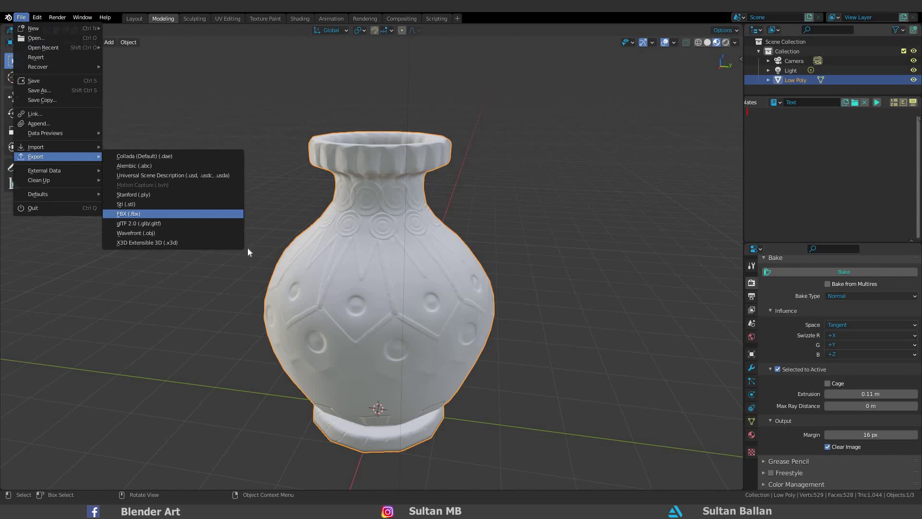
click(128, 214)
click(250, 239)
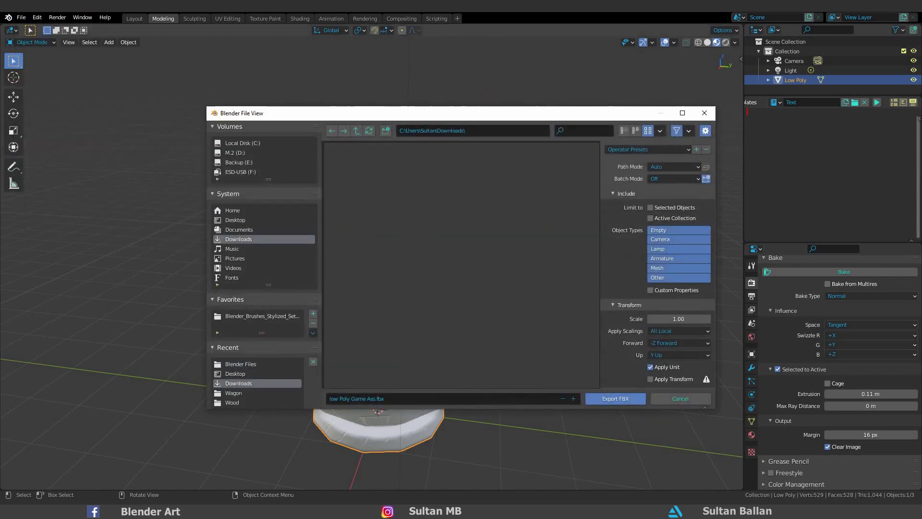
click(240, 373)
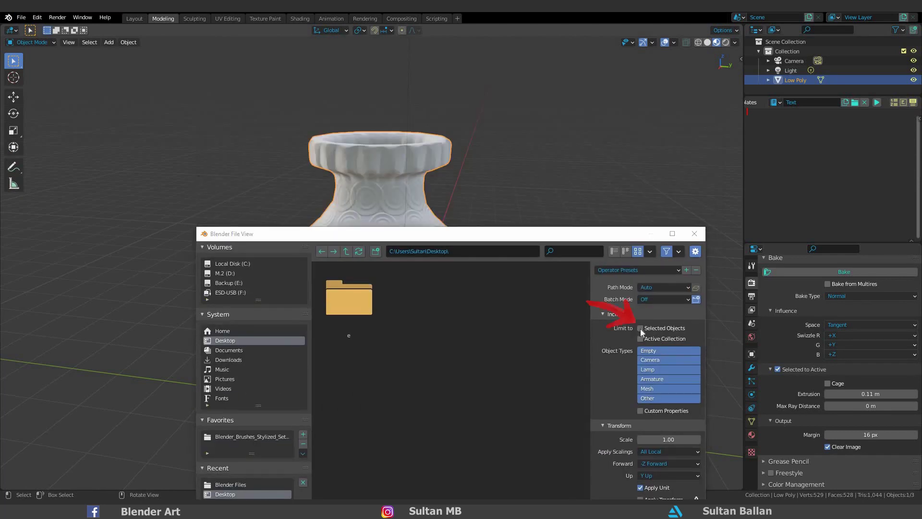
click(641, 329)
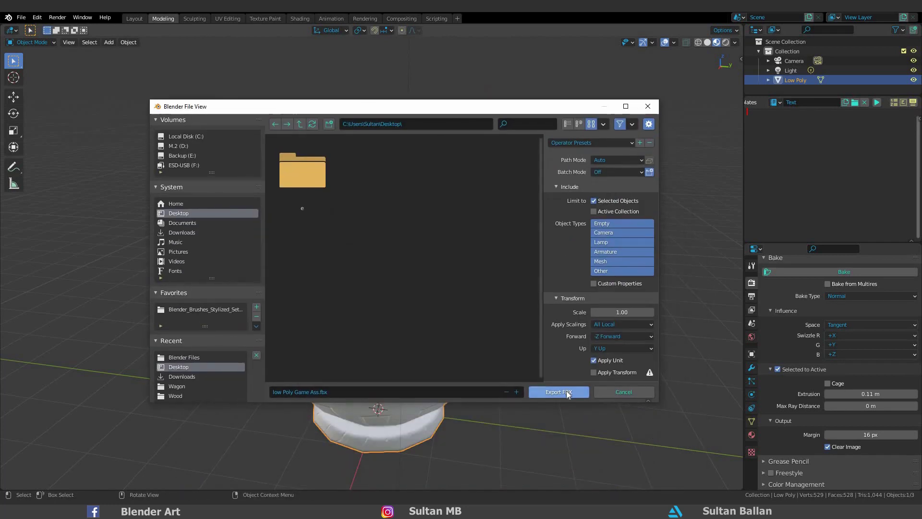
click(566, 391)
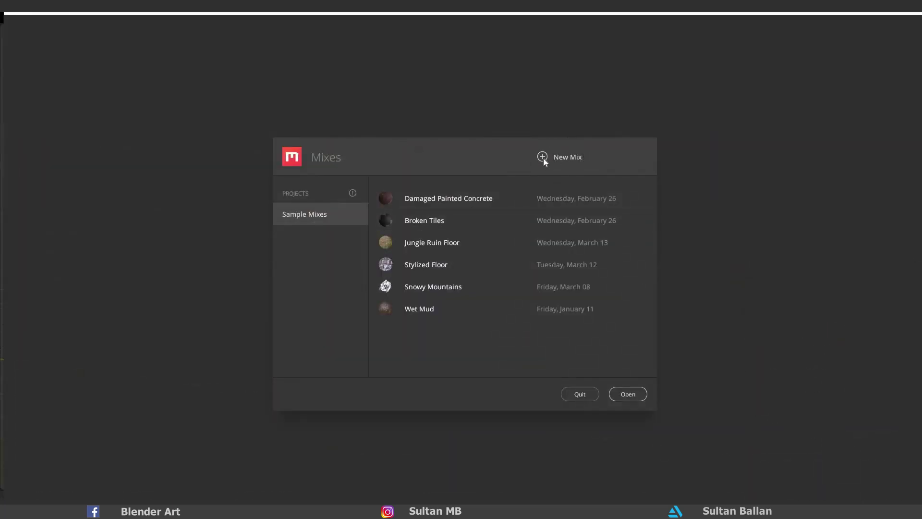
- Switch to Quixel Mixer and create a new mix named Low Poly with a working resolution of 2048 px
click(543, 158)
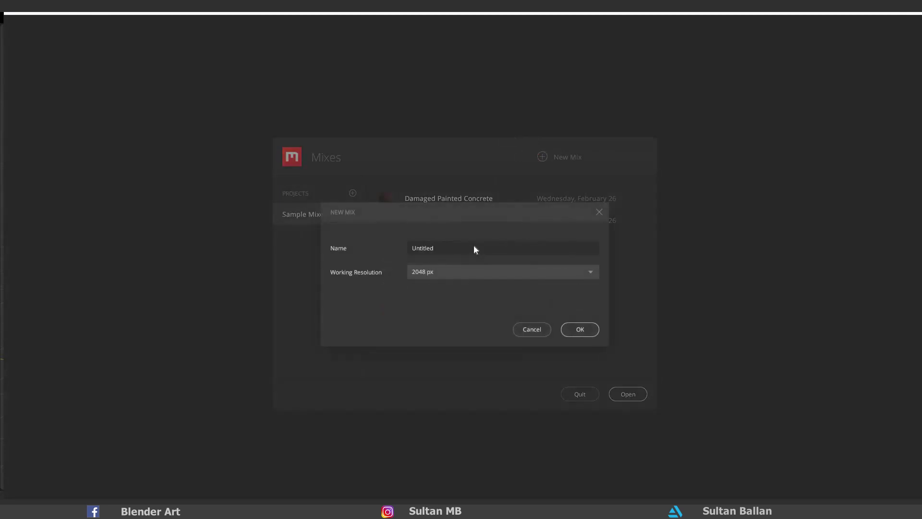
double_click(473, 247)
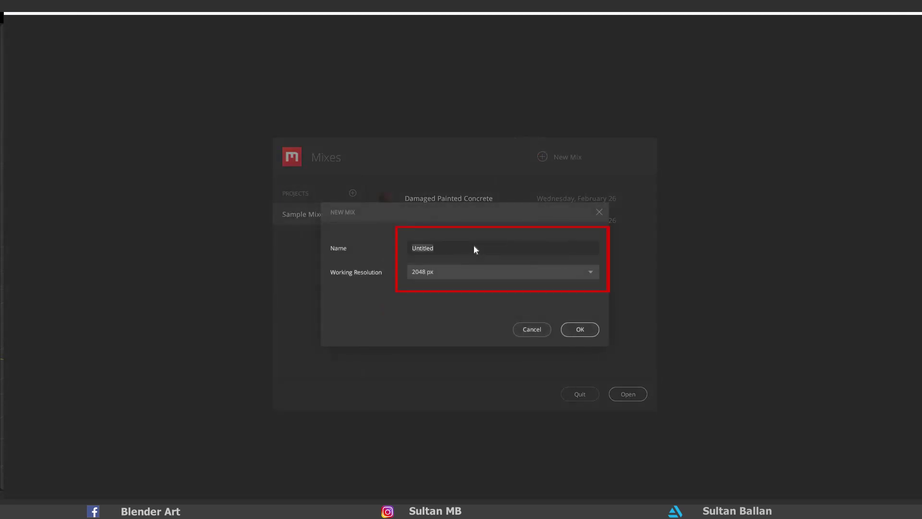
text(Low Poly)
click(469, 272)
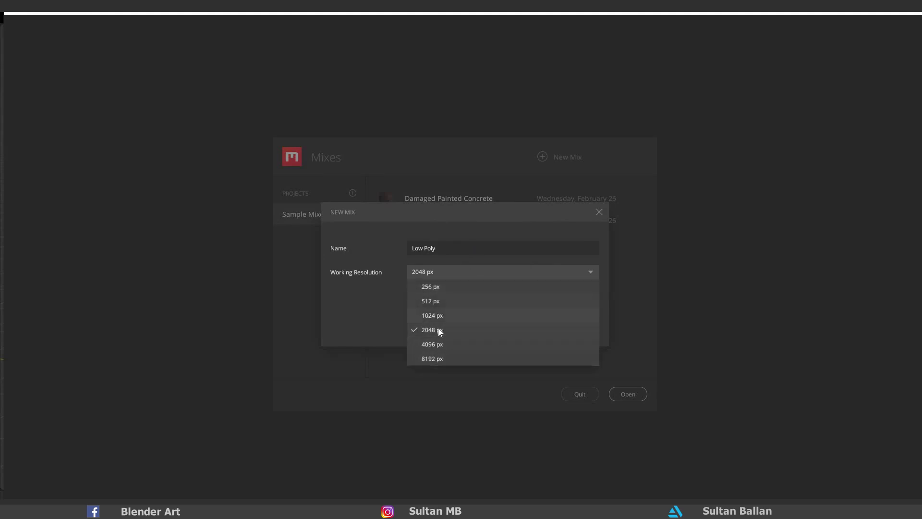
click(573, 331)
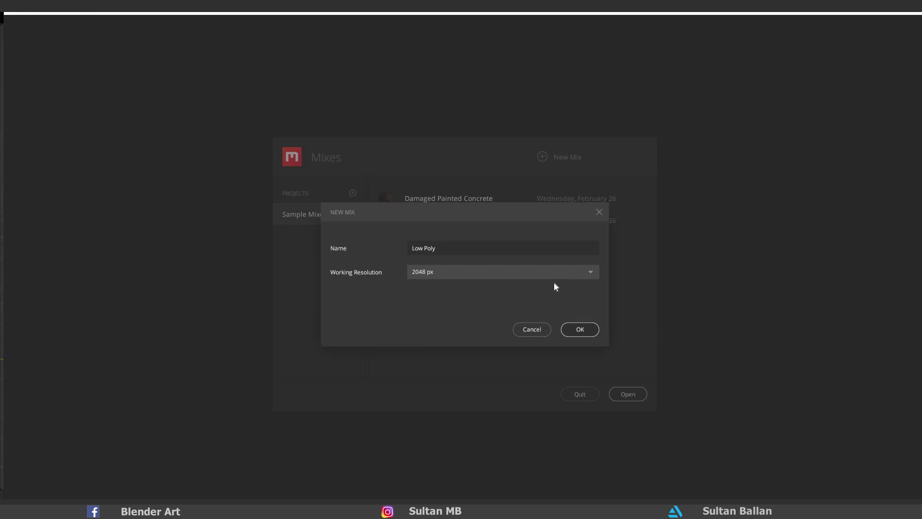
key(Return)
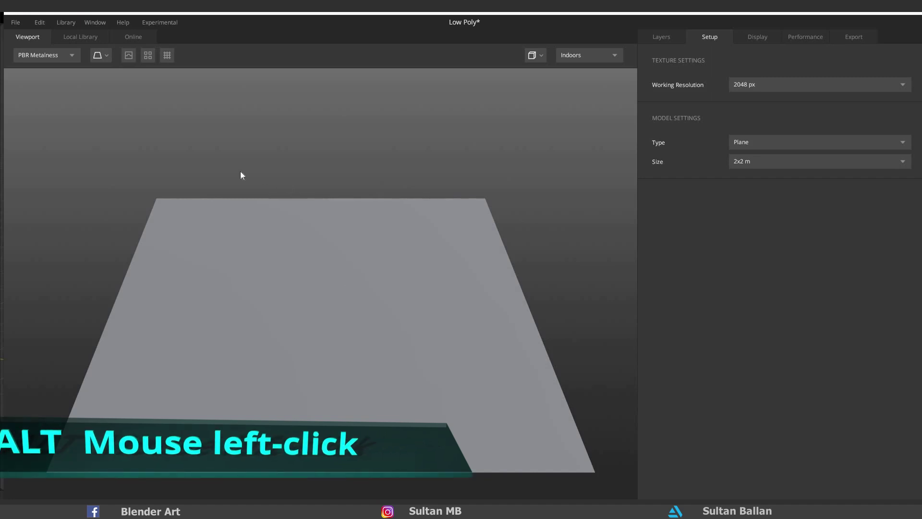
alt+drag(241, 175, 327, 227)
middle_drag(476, 226, 342, 239)
scroll(342, 238, down, 3)
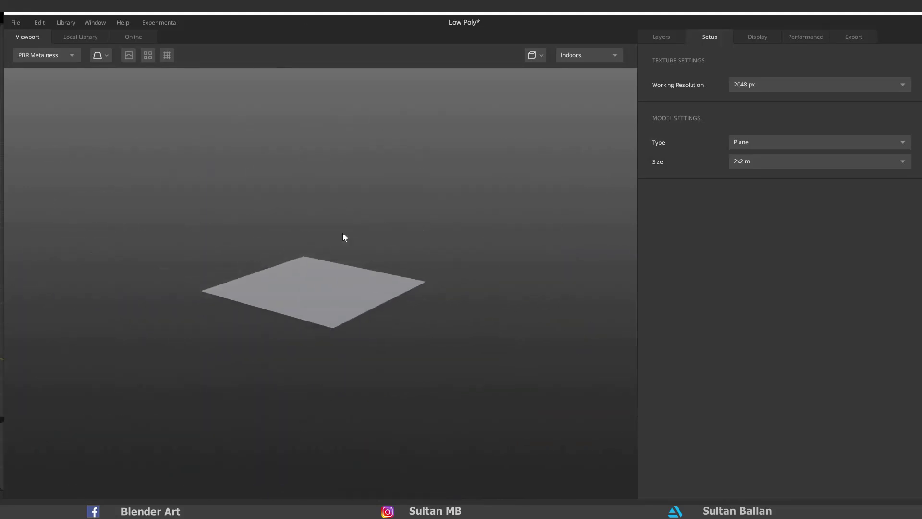
scroll(342, 234, up, 8)
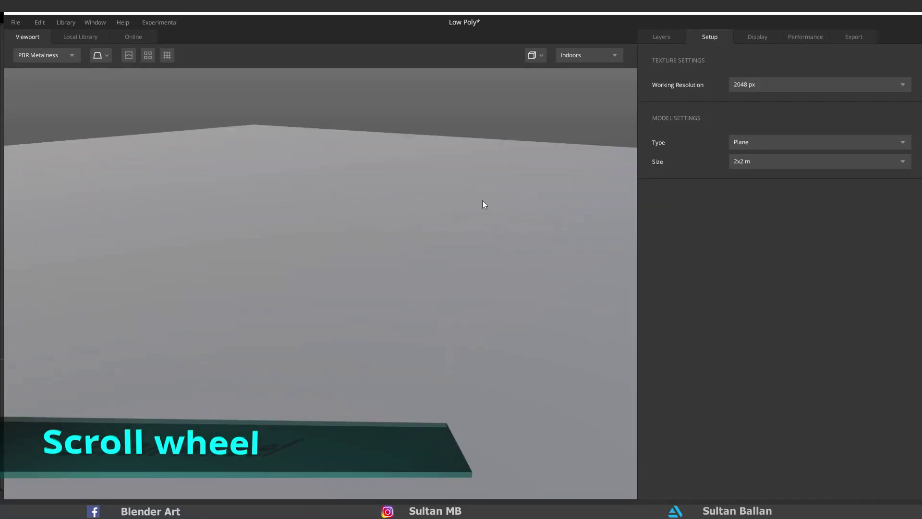
scroll(380, 240, down, 4)
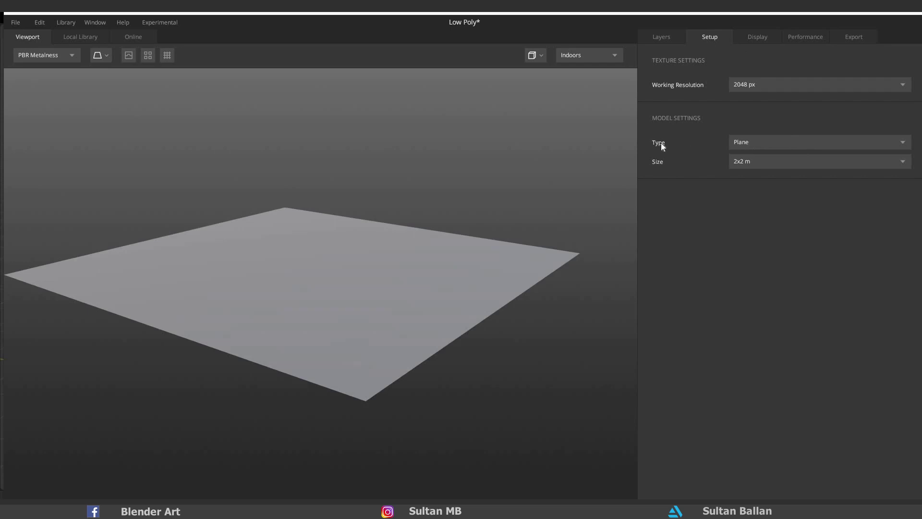
- Set the model type to Custom Mesh and load low Poly Game Ass.fbx from the Desktop
click(779, 142)
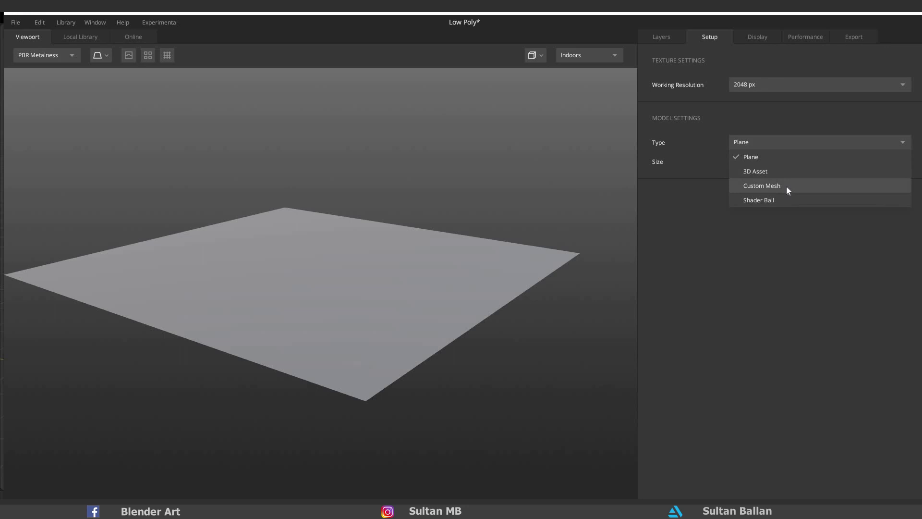
click(786, 187)
click(45, 121)
click(169, 98)
click(382, 257)
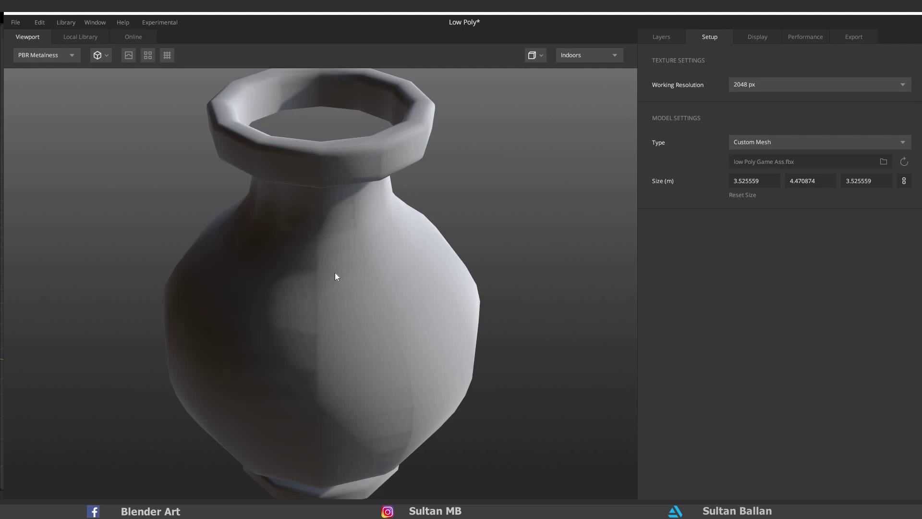
drag(335, 274, 300, 192)
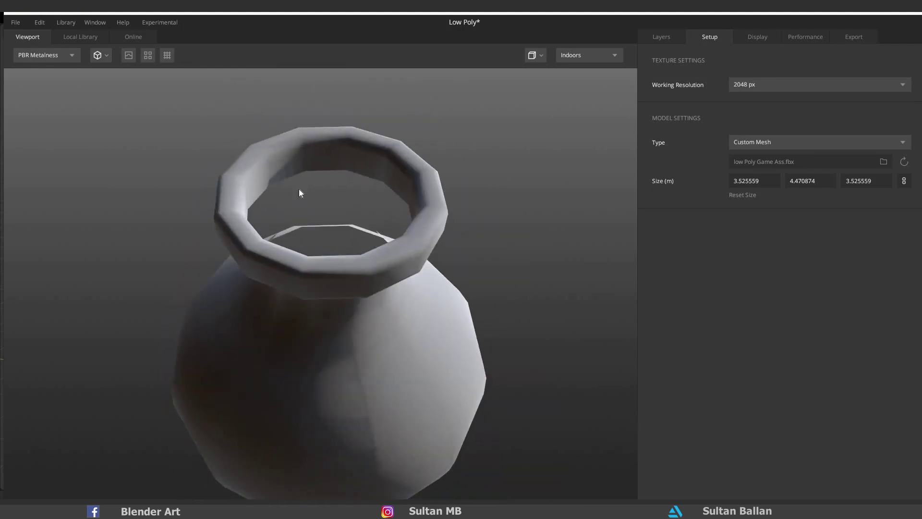
drag(318, 244, 342, 196)
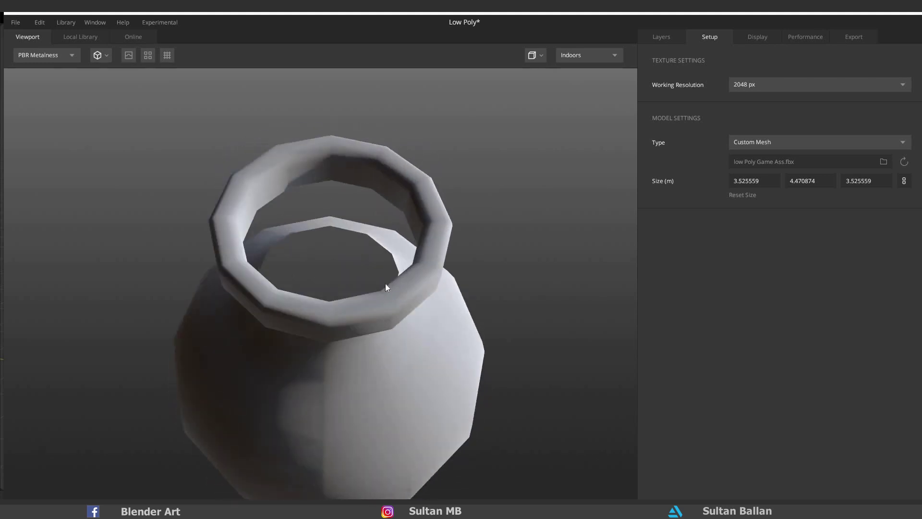
mouse_move(386, 287)
mouse_down()
mouse_move(407, 282)
mouse_move(358, 307)
mouse_move(371, 301)
mouse_up()
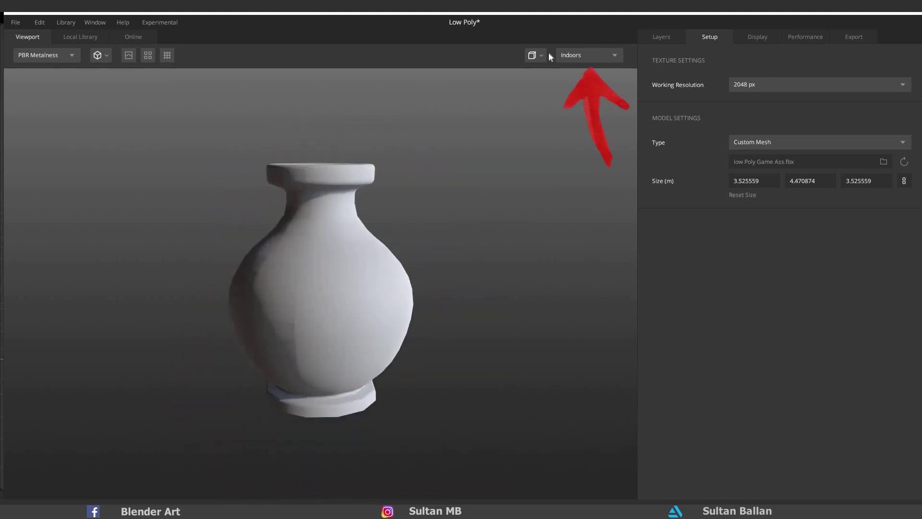
- Try the Studio lighting environment on the vase and switch back to Indoors
click(591, 58)
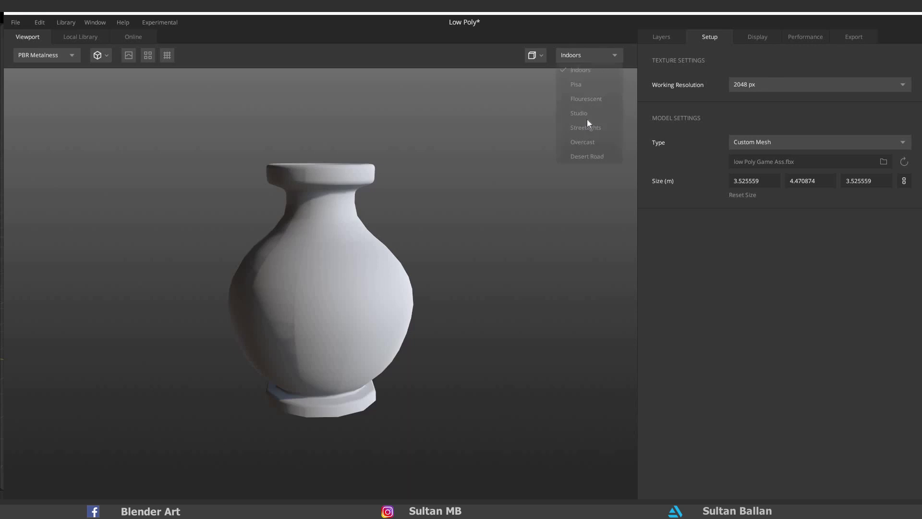
click(579, 113)
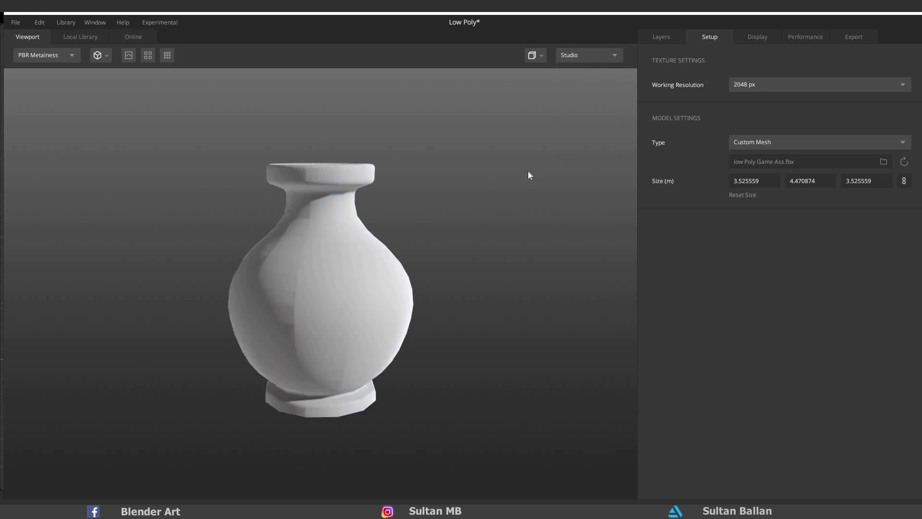
key(Up)
key(Up)
key(Up)
key(Return)
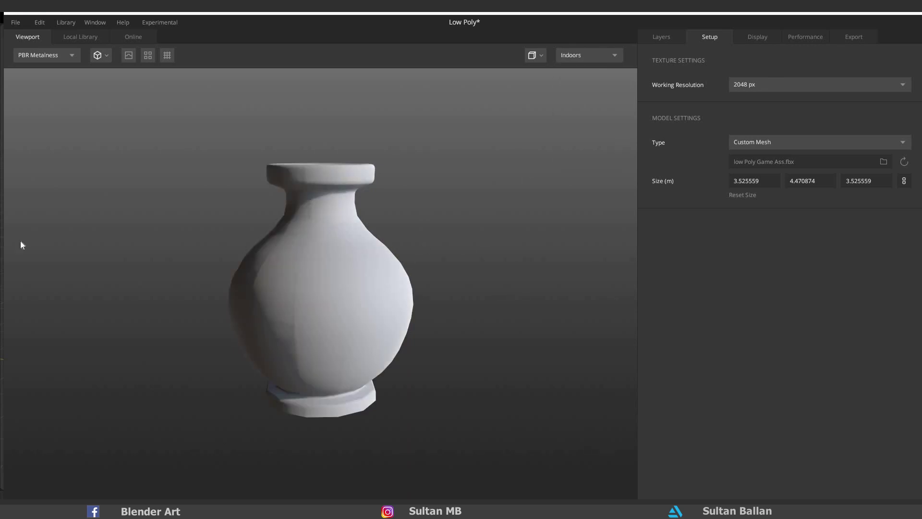
- Rotate the environment lighting so the front of the vase is evenly lit
shift+right_drag(458, 275, 432, 330)
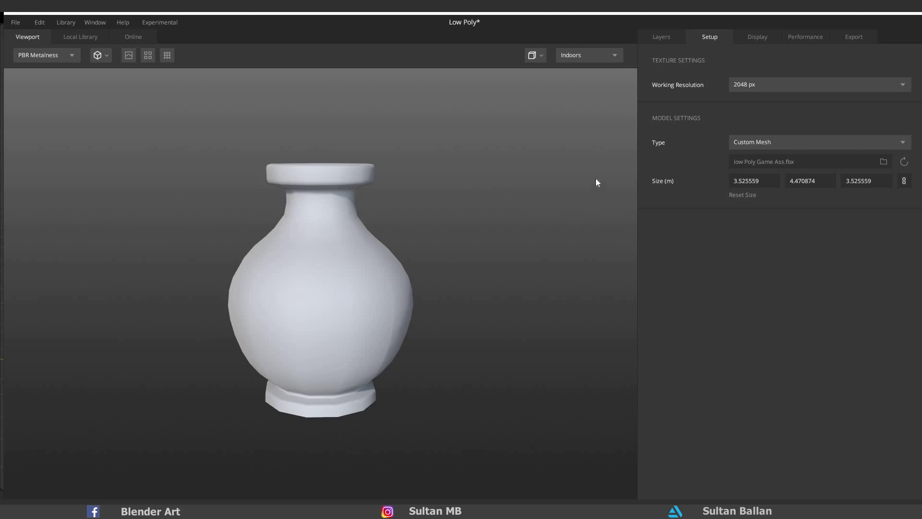
- Load the vase's normal map into the Normals channel of the BaseLayer and check the relief around the model
click(661, 37)
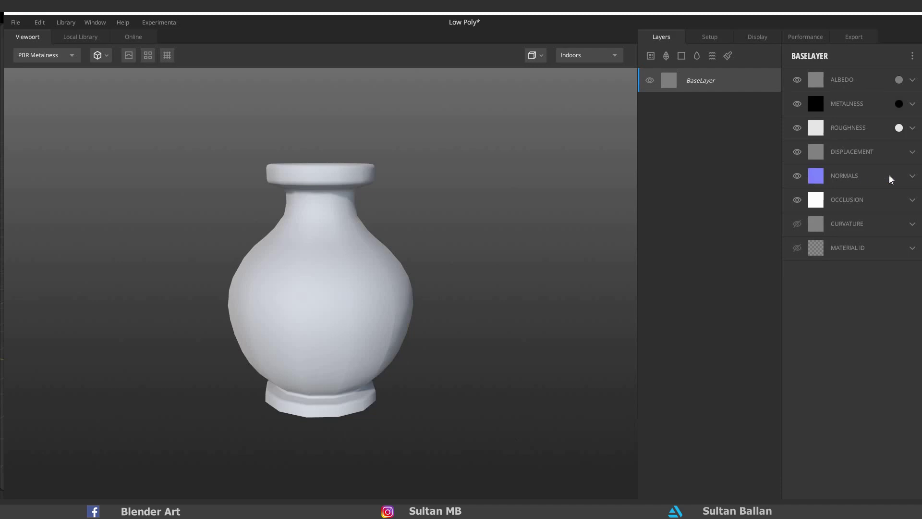
click(912, 177)
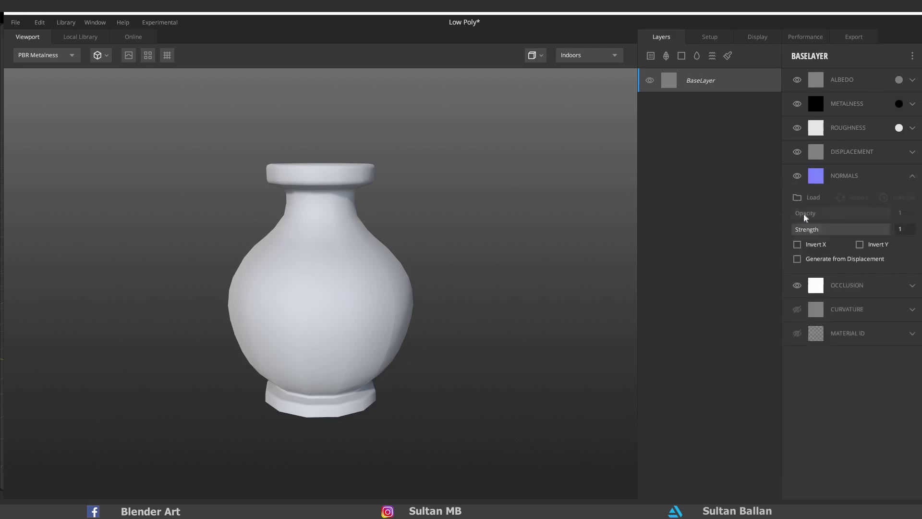
click(801, 201)
double_click(122, 95)
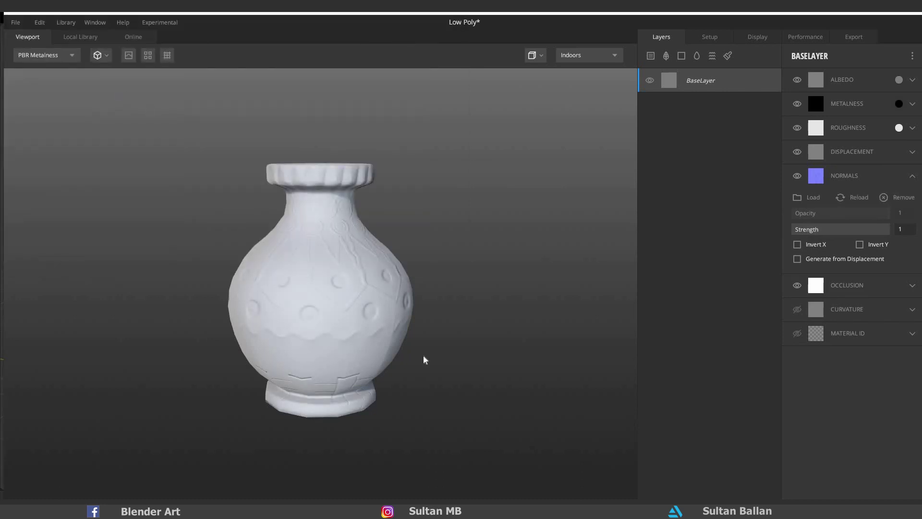
scroll(477, 361, up, 2)
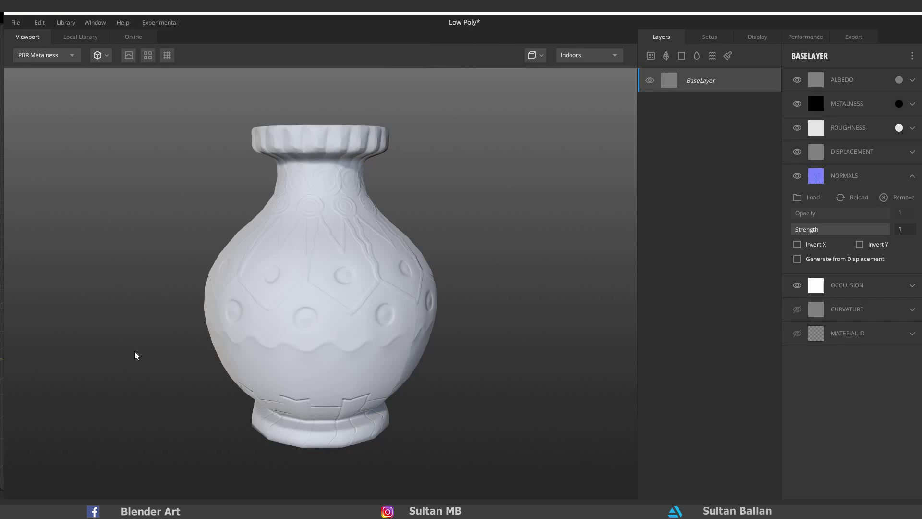
mouse_move(176, 365)
mouse_down()
mouse_move(378, 356)
mouse_move(618, 294)
mouse_move(568, 399)
mouse_move(540, 401)
mouse_move(525, 373)
mouse_move(542, 368)
mouse_move(547, 379)
mouse_up()
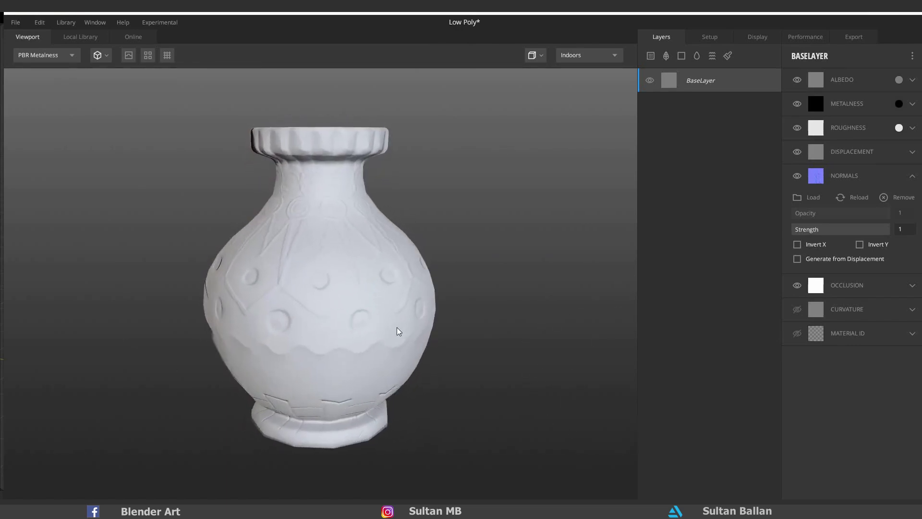
drag(399, 330, 402, 338)
middle_drag(402, 339, 399, 335)
scroll(401, 318, down, 2)
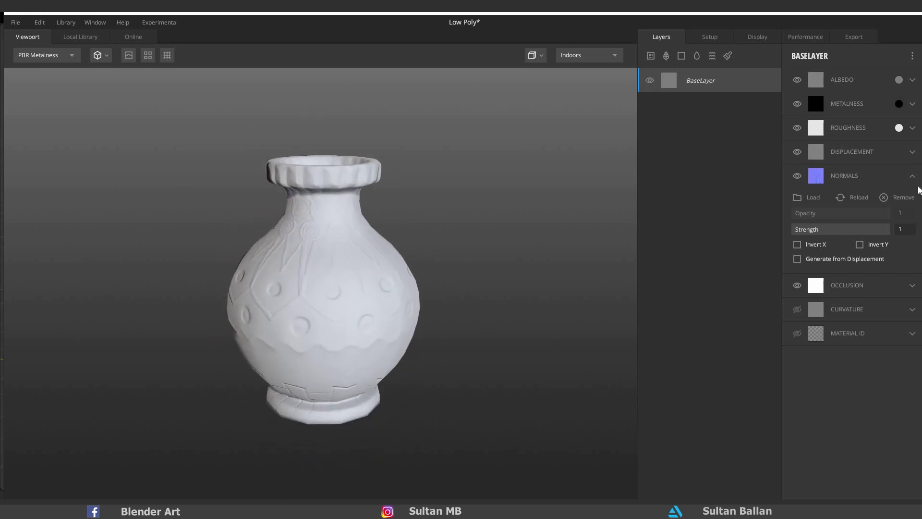
- Add a solid layer above the BaseLayer and disable all of its channels except Albedo
click(912, 176)
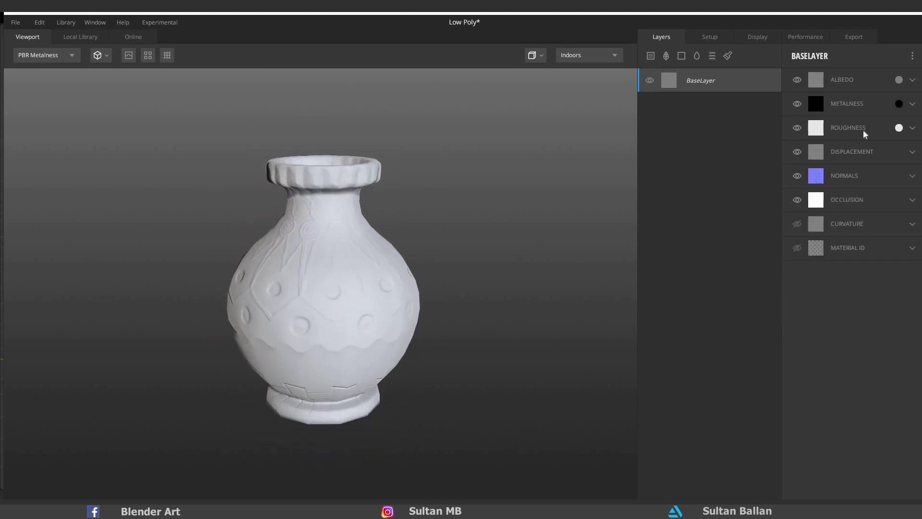
click(681, 56)
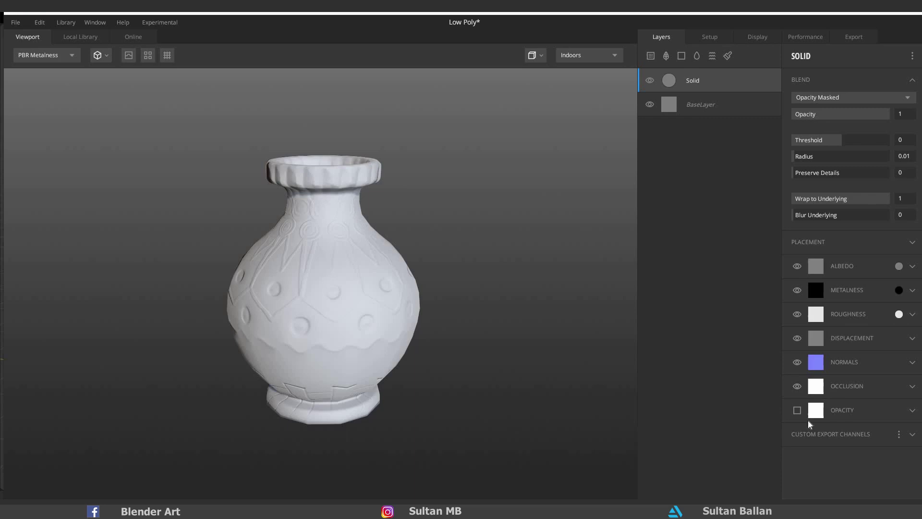
click(795, 364)
click(798, 341)
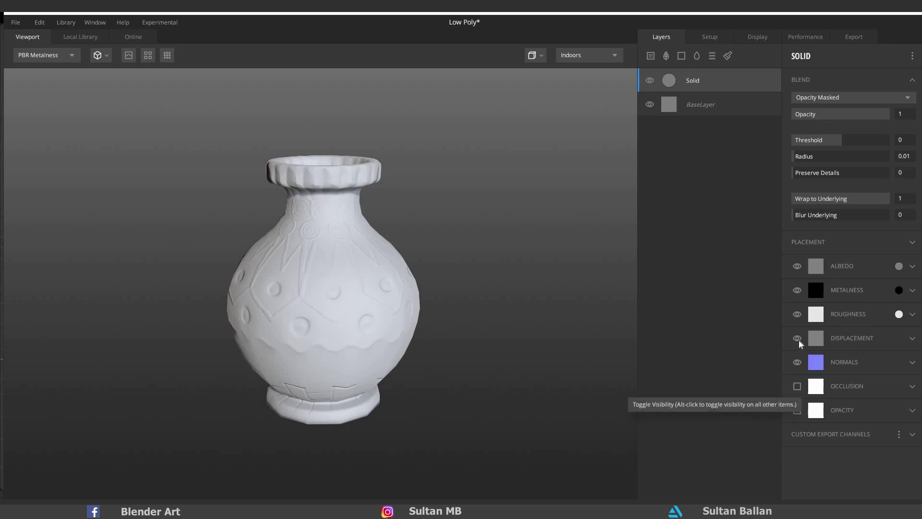
click(796, 317)
click(798, 290)
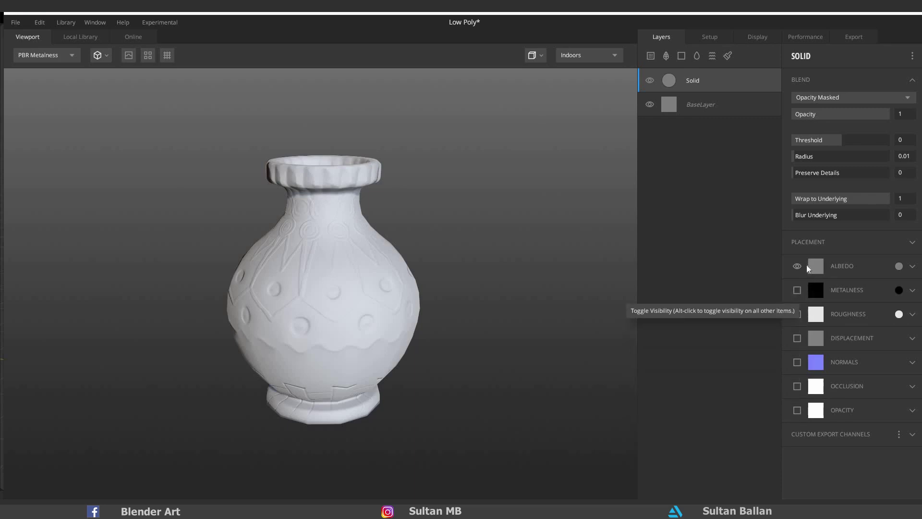
- Set the new solid layer's albedo to an olive green, hex 55581B
click(900, 264)
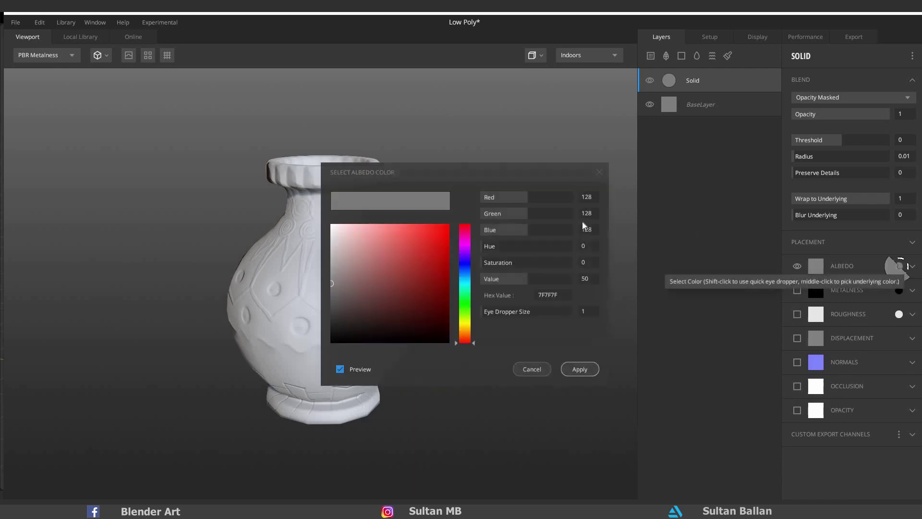
click(465, 323)
click(412, 301)
key(Return)
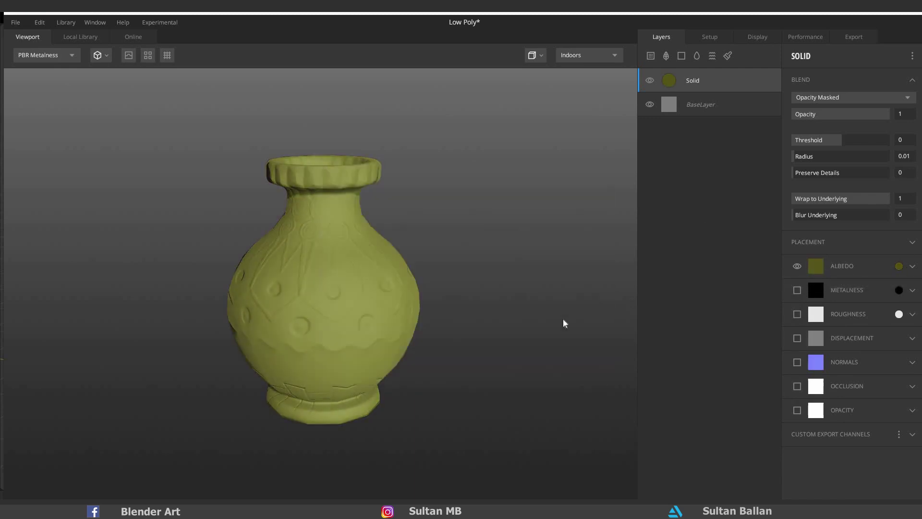
- Duplicate the olive solid layer and change the copy's albedo colour to teal
right_click(711, 83)
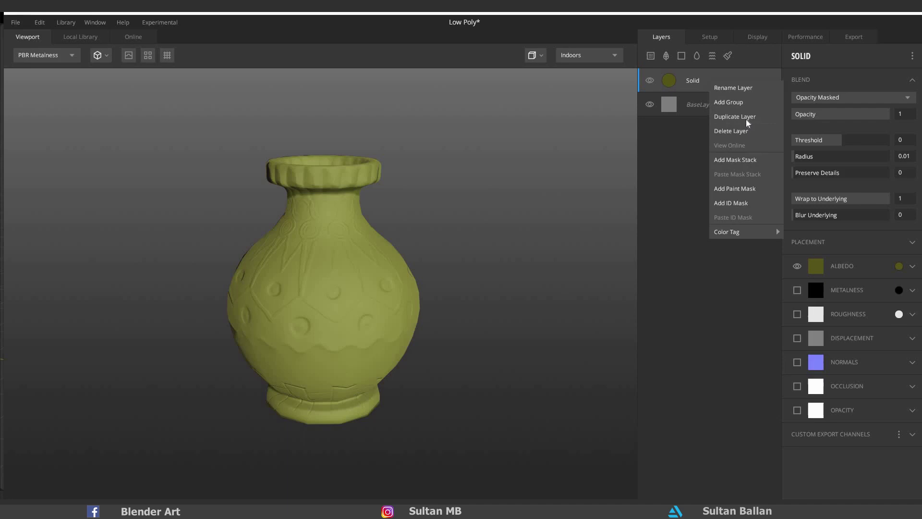
click(716, 117)
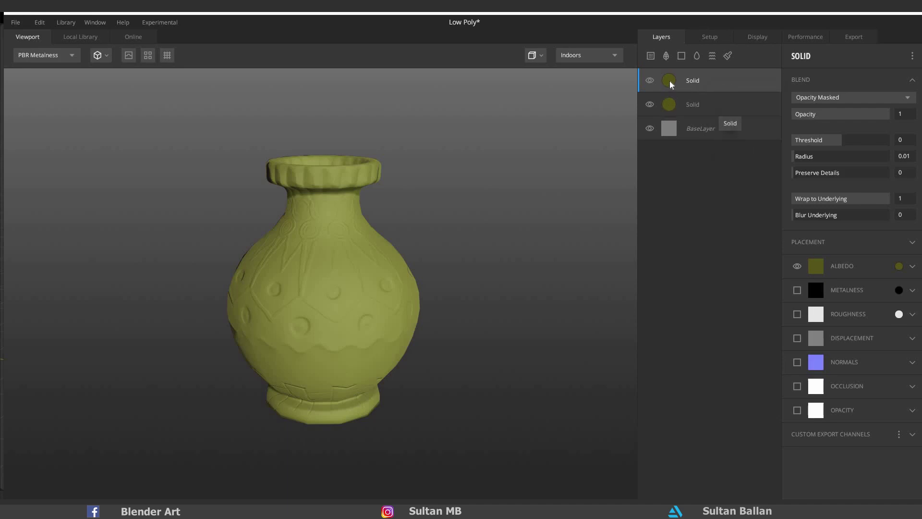
click(898, 265)
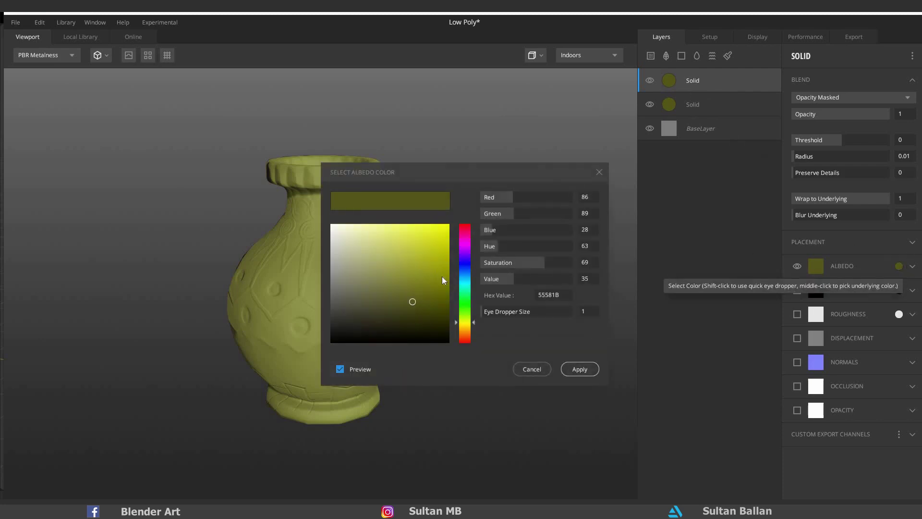
mouse_move(424, 285)
mouse_down()
mouse_move(426, 294)
mouse_move(421, 281)
mouse_move(408, 282)
mouse_up()
click(463, 282)
key(Return)
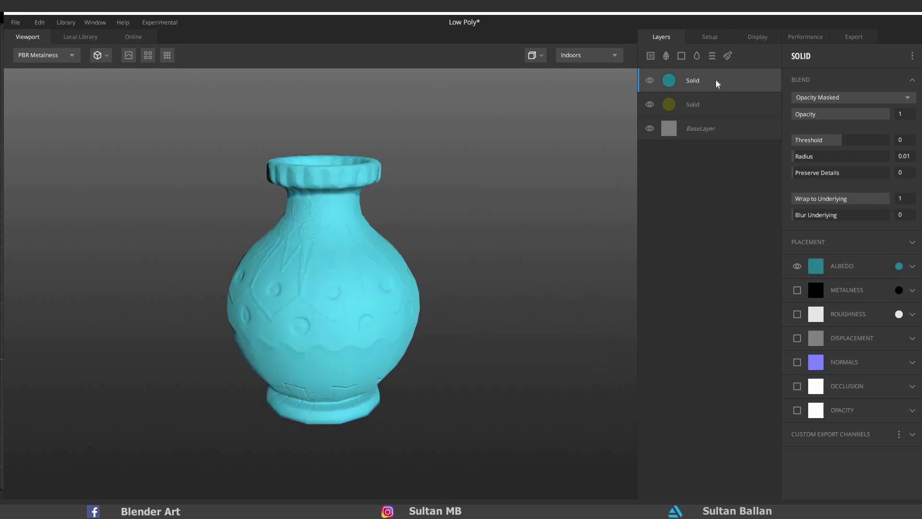
- Add a mask stack with a Position Gradient component to the teal solid layer
right_click(717, 83)
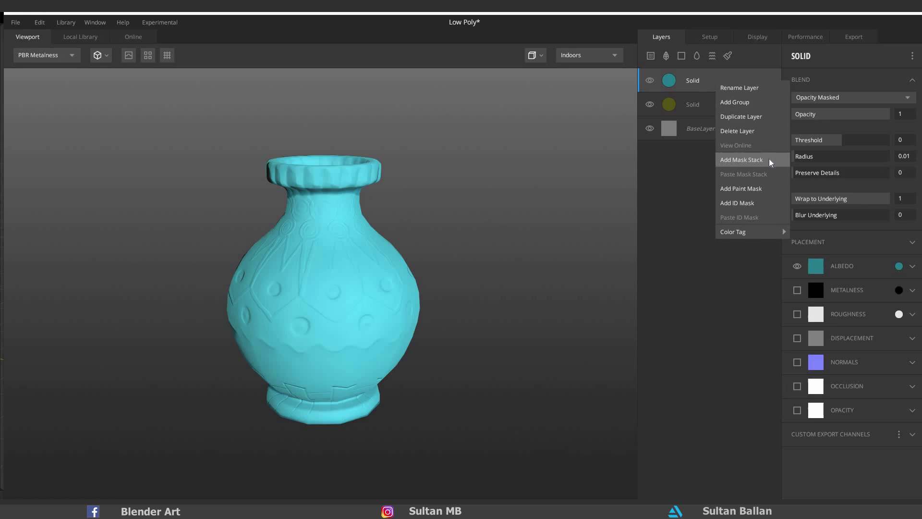
click(770, 163)
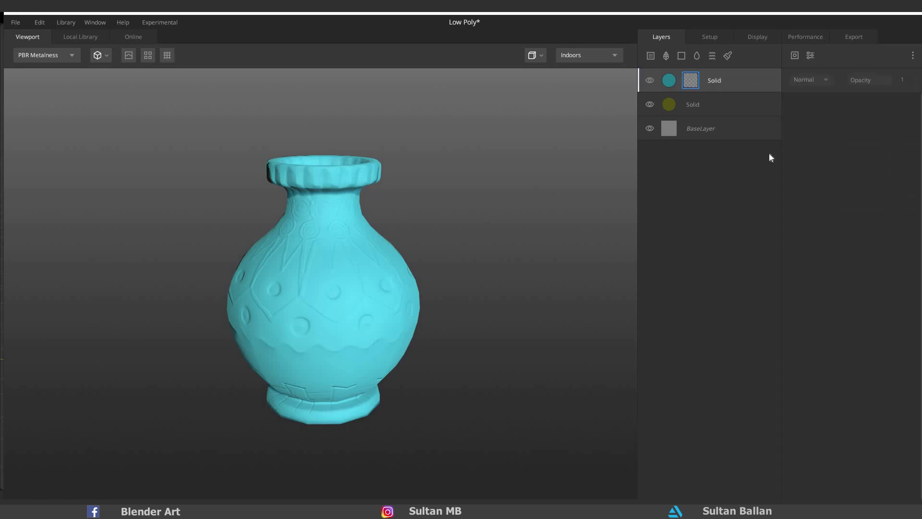
click(796, 58)
click(825, 156)
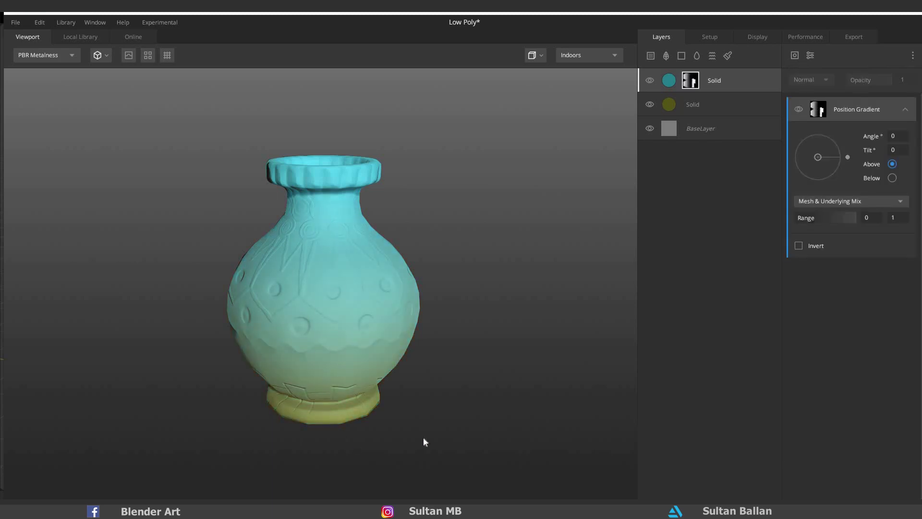
- Try the Position Gradient's Below option and a change on its direction dial, and undo both
click(892, 178)
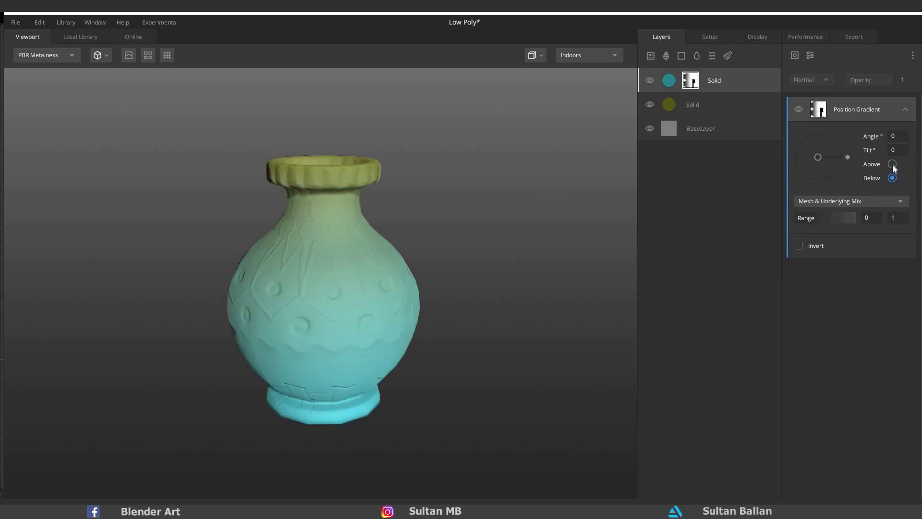
key(ctrl+z)
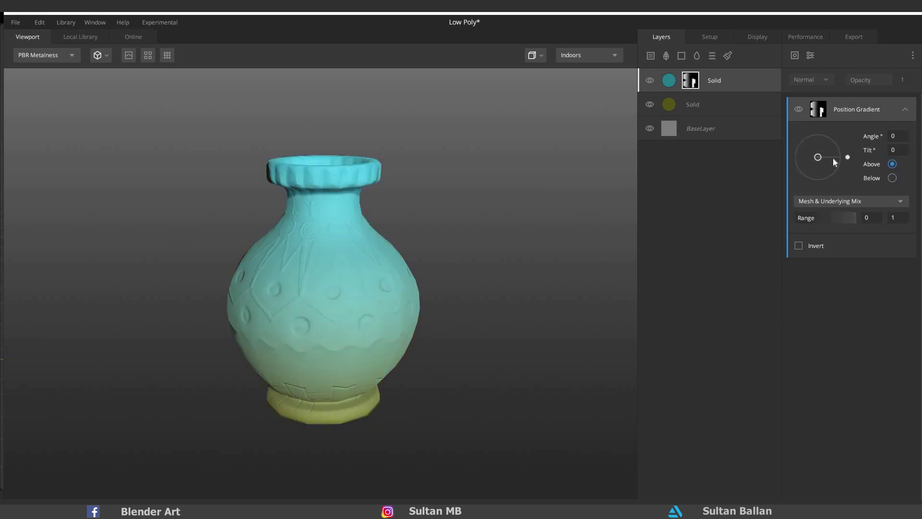
click(825, 157)
key(ctrl+z)
- Raise the lower limit of the Position Gradient's range so the vase's lower part turns olive, and collapse the component
drag(799, 217, 852, 230)
click(905, 109)
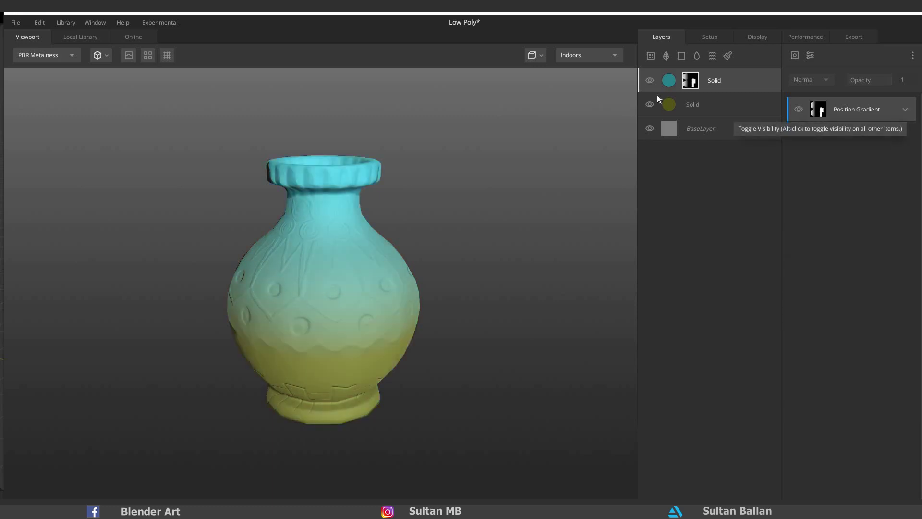
- Duplicate the teal solid layer and delete the mask stack from the copy
right_click(725, 81)
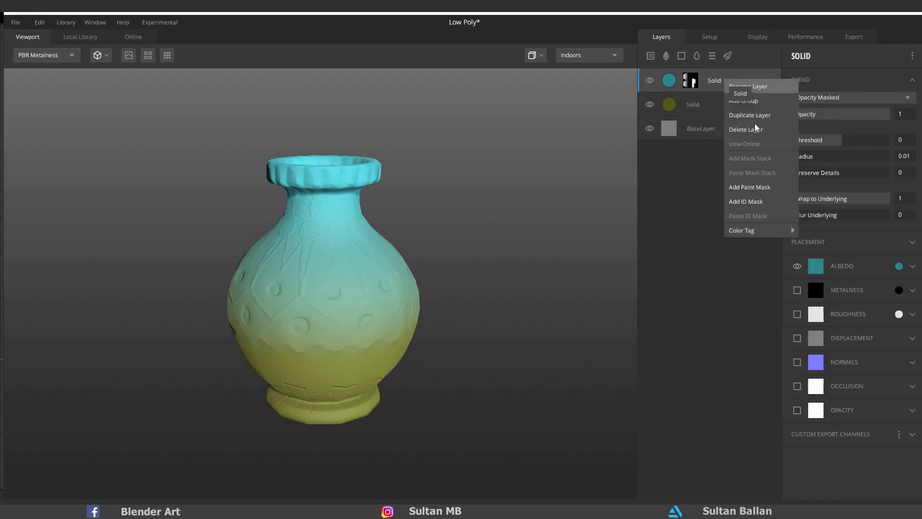
click(750, 115)
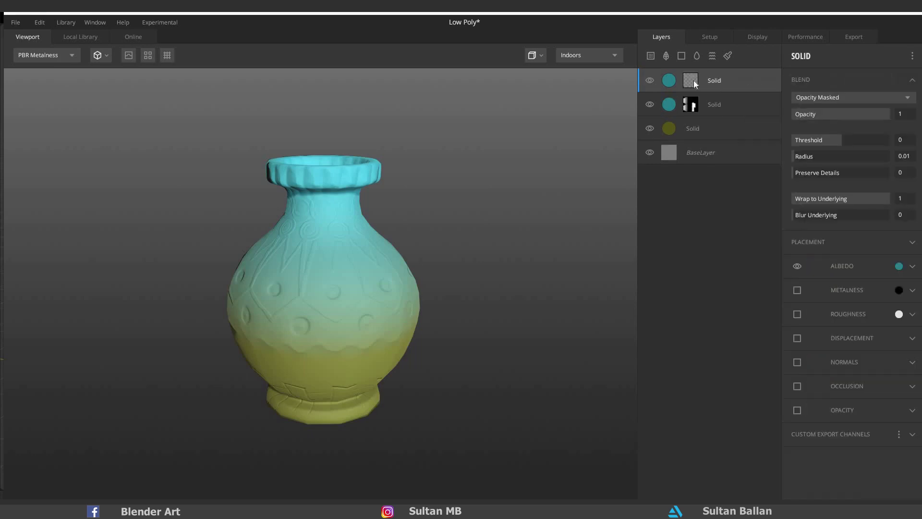
click(686, 86)
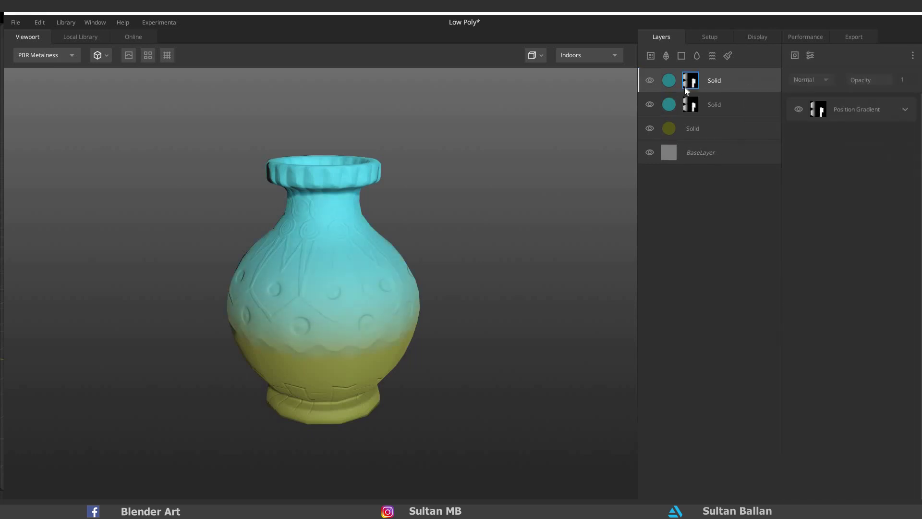
key(Delete)
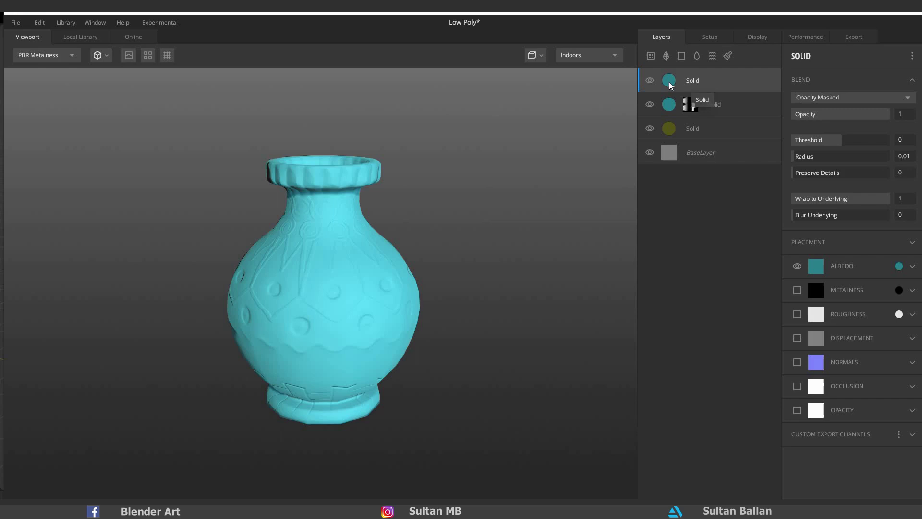
- Change the unmasked teal copy's albedo to a bright yellow and apply it
click(668, 82)
drag(466, 283, 466, 322)
click(419, 243)
click(580, 369)
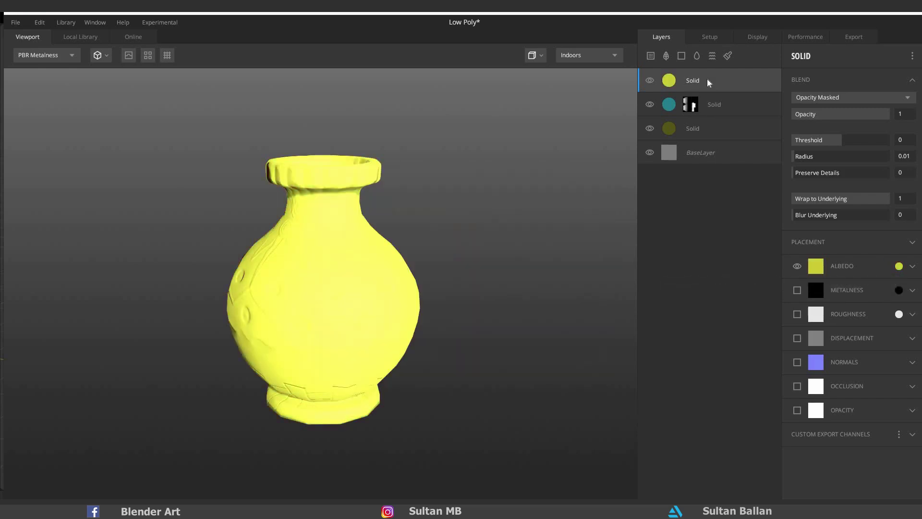
- Add a mask stack with a Curvature component to the yellow solid layer
right_click(748, 118)
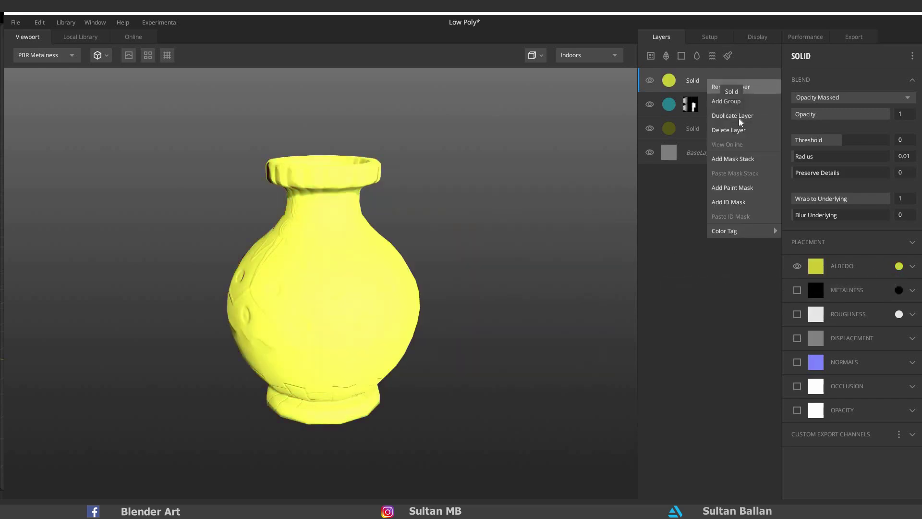
click(728, 161)
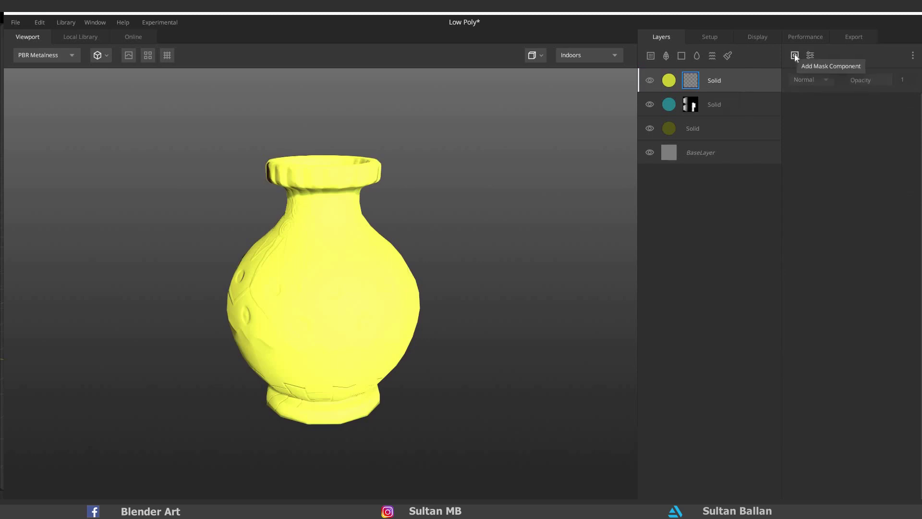
click(794, 54)
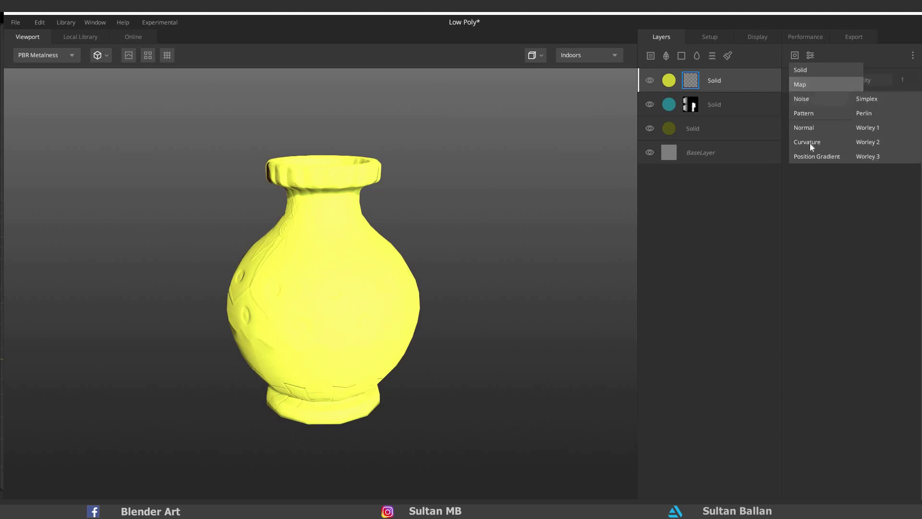
click(825, 143)
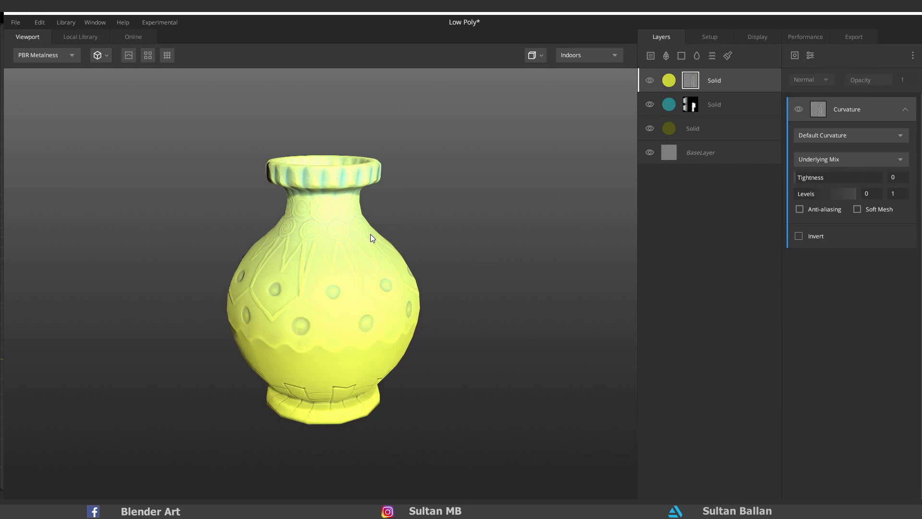
- Preview the curvature mask on the vase and set its Tightness to 0.326 and Levels to 0.444 and 0.952
key(m)
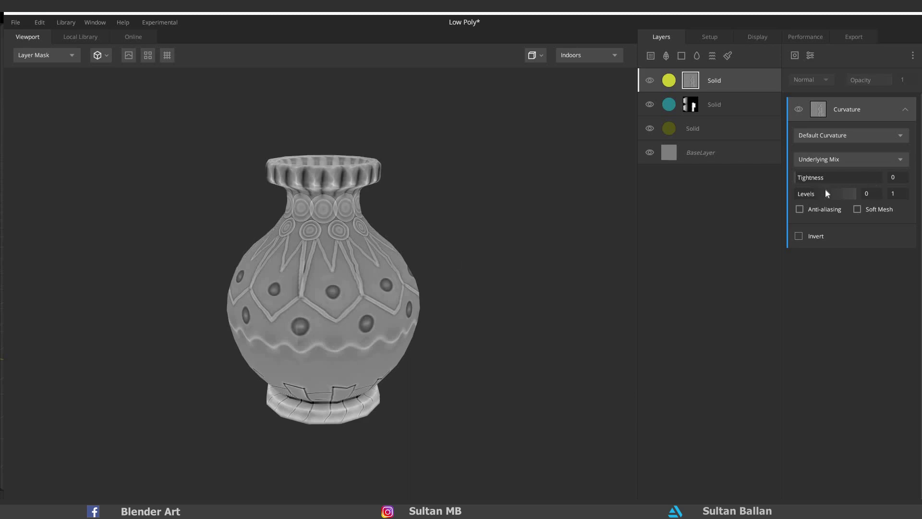
drag(819, 177, 815, 198)
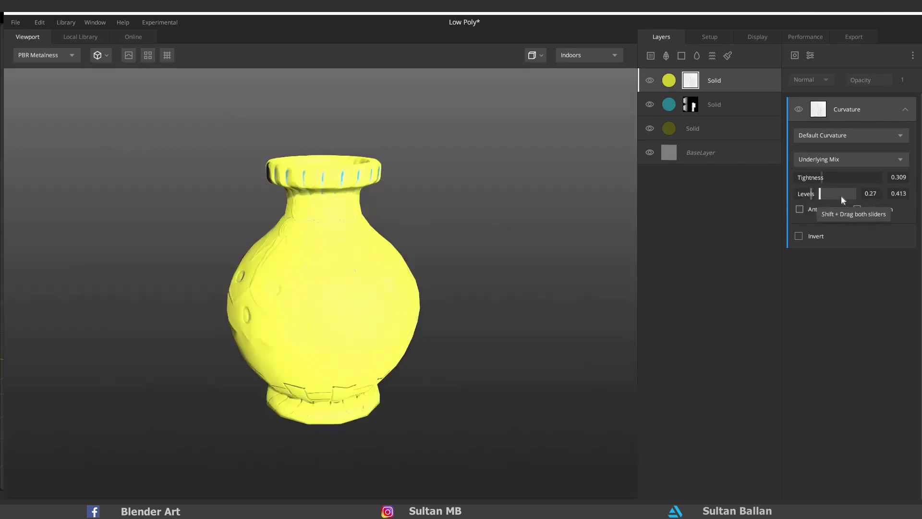
mouse_move(841, 196)
mouse_down()
mouse_move(853, 199)
mouse_move(810, 183)
mouse_move(825, 193)
mouse_up()
scroll(506, 244, down, 2)
scroll(506, 244, up, 5)
drag(505, 244, 395, 250)
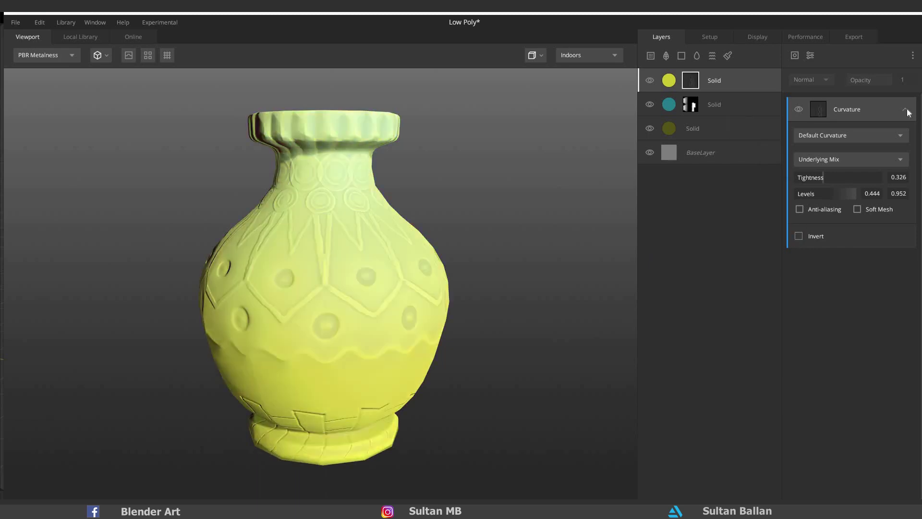
- Duplicate the yellow layer without its mask and set the copy's albedo to a dark olive grey
right_click(736, 83)
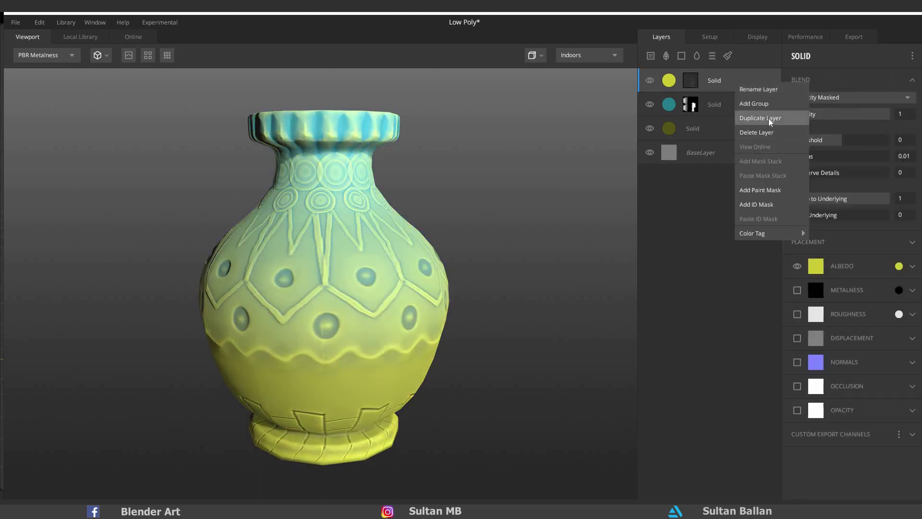
click(768, 119)
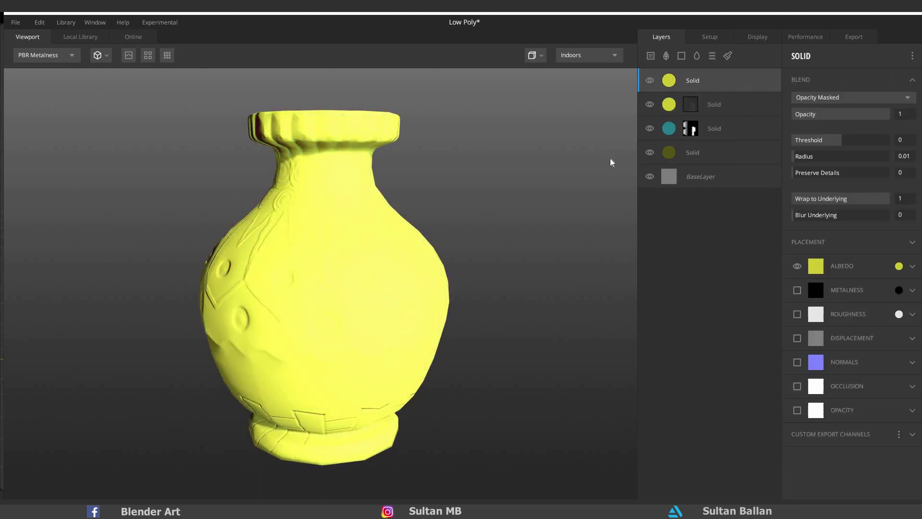
click(897, 266)
drag(362, 280, 360, 309)
click(580, 369)
- Add a mask stack with a Map component to the dark olive-grey layer and set the map source to Library Asset
right_click(718, 83)
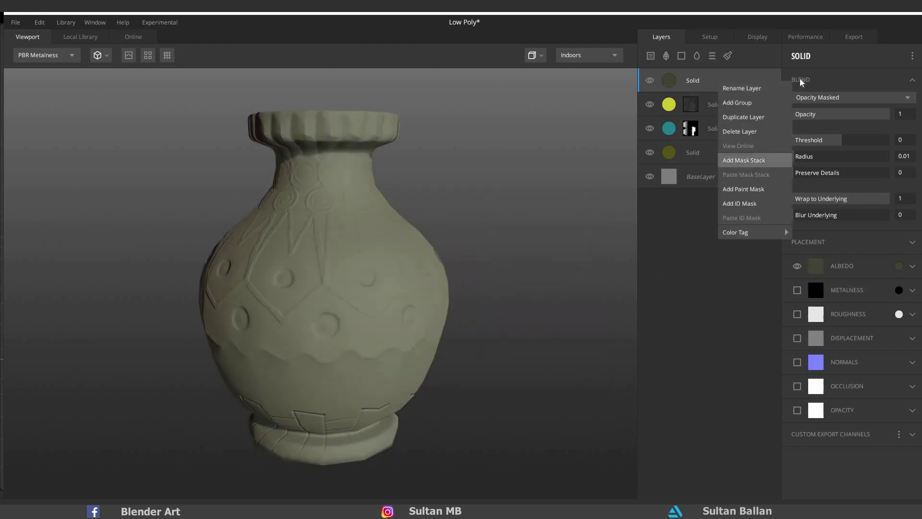
click(744, 160)
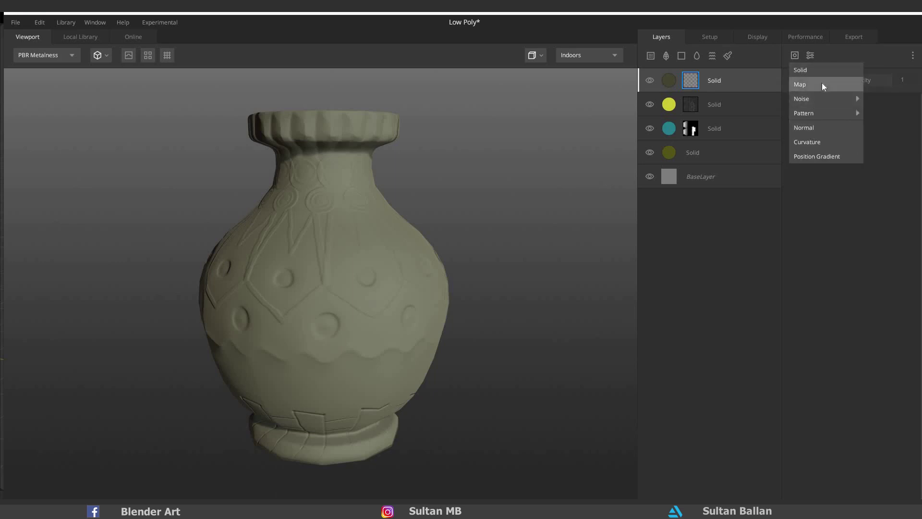
click(799, 84)
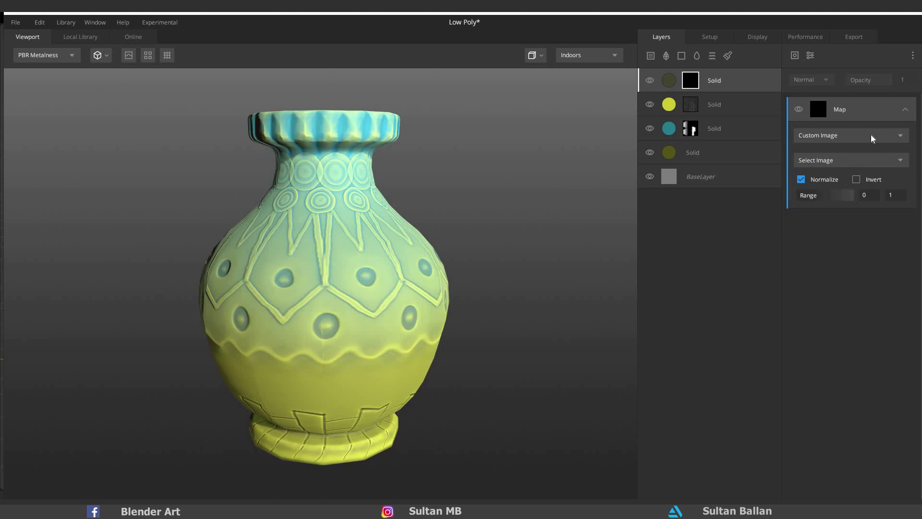
click(899, 137)
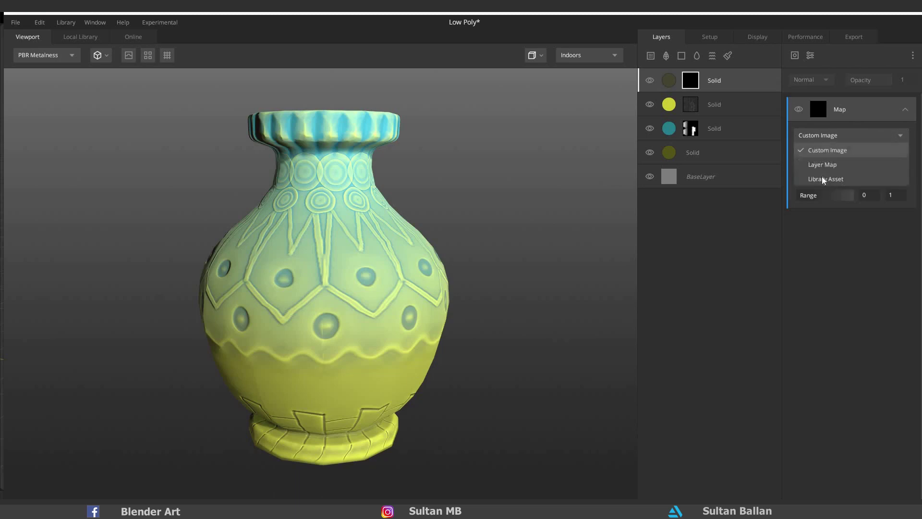
click(870, 177)
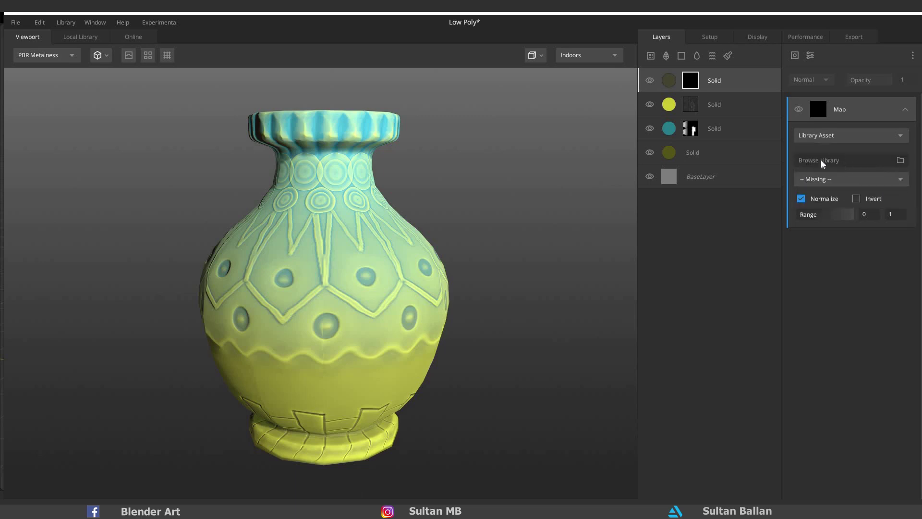
- Browse the local library for a surface imperfection and assign a Grunge asset to the dark olive-grey layer's Map mask
click(900, 160)
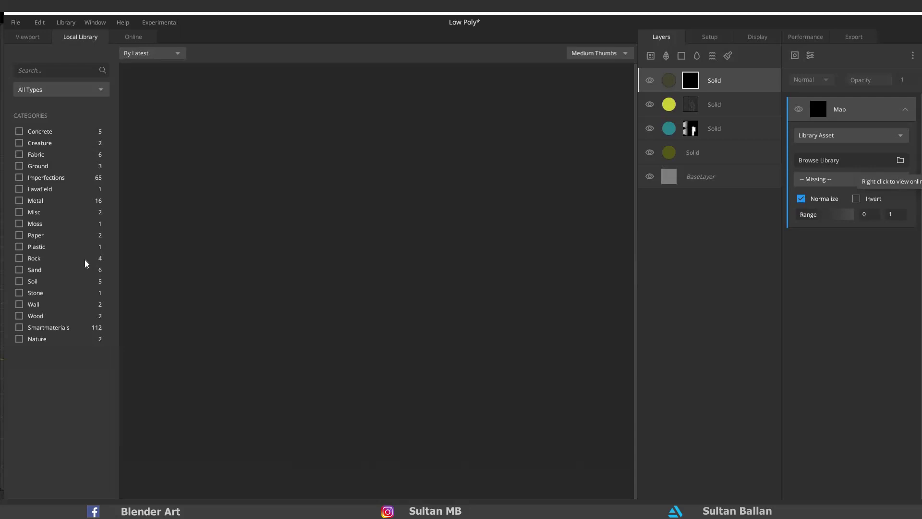
scroll(390, 237, down, 15)
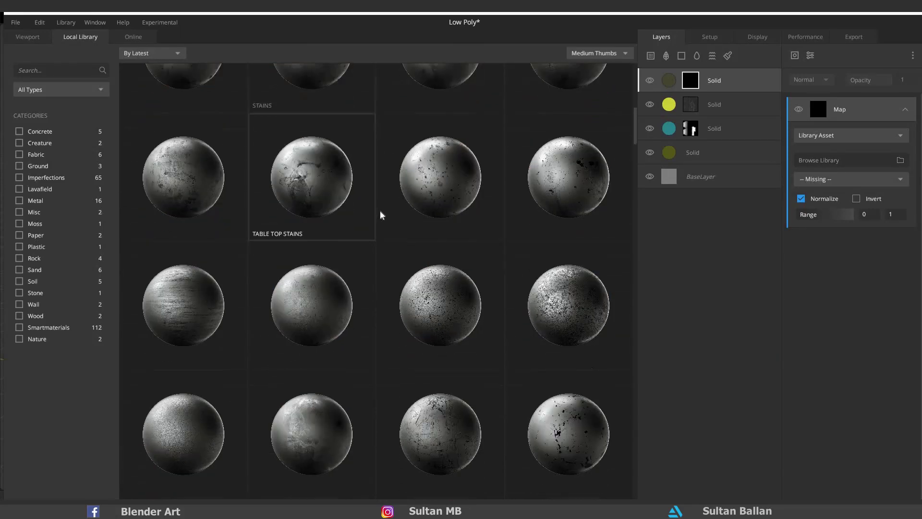
scroll(365, 365, down, 10)
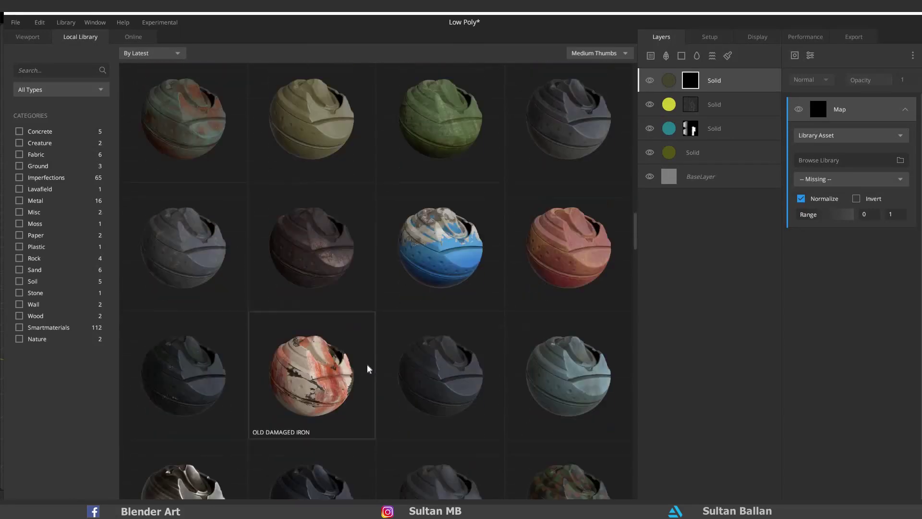
scroll(366, 327, down, 10)
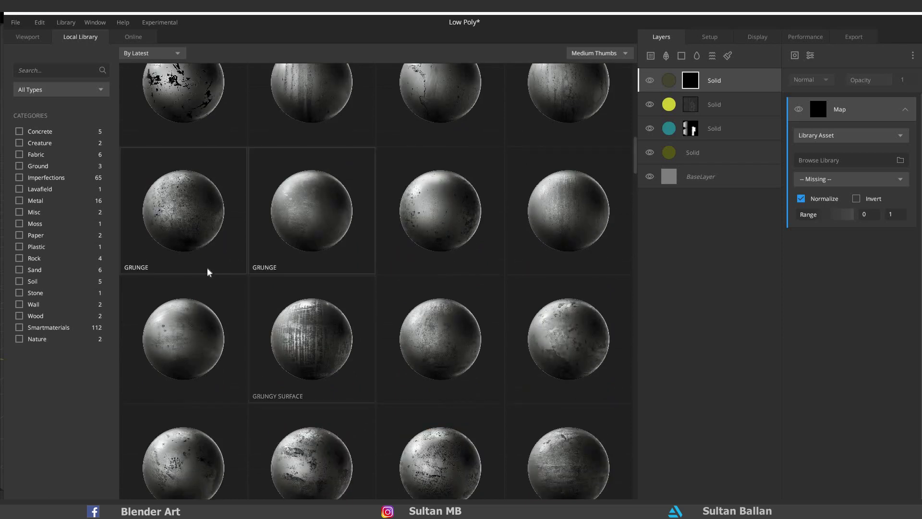
double_click(206, 267)
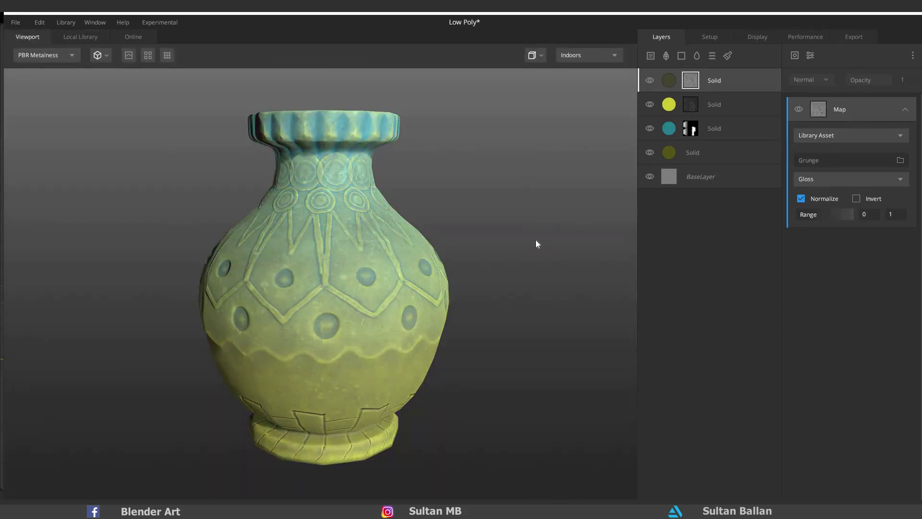
- Preview the grunge mask on the vase, invert the map and set its Range to 0.466 and 0.707
key(m)
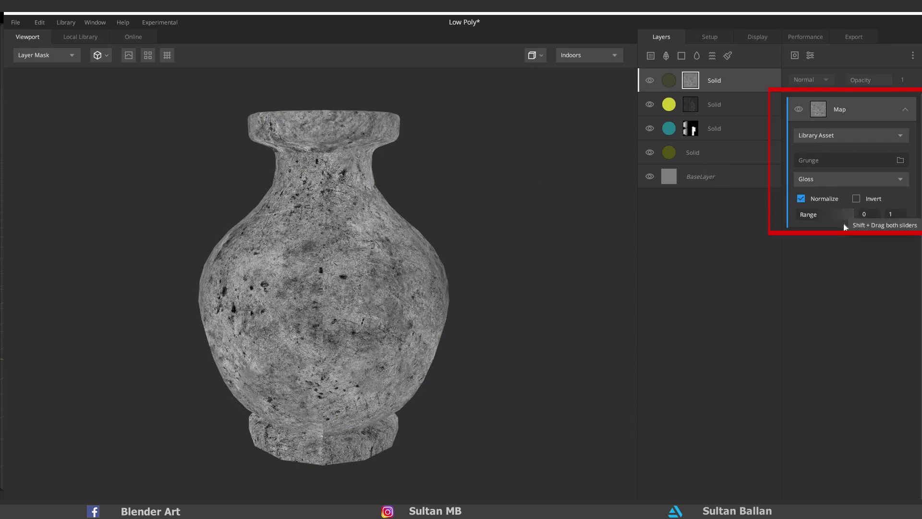
drag(812, 217, 833, 217)
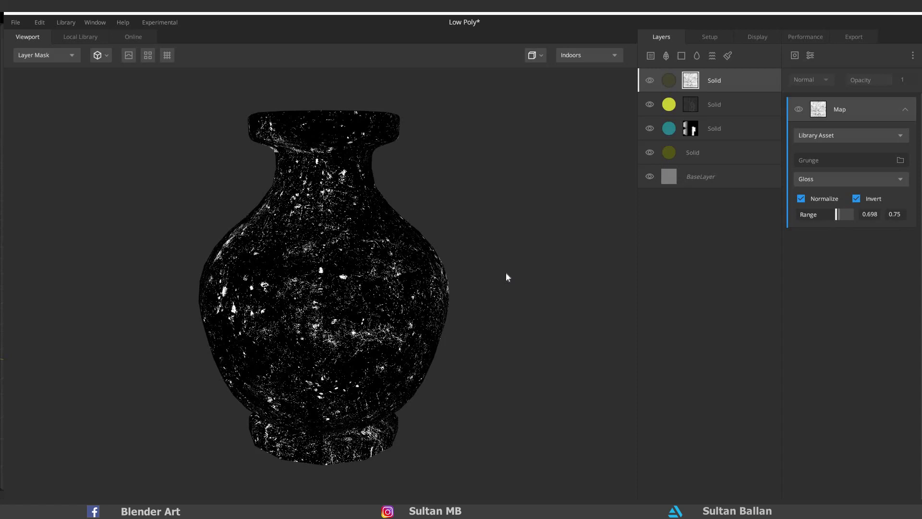
key(ctrl+m)
mouse_move(834, 217)
mouse_down()
mouse_move(817, 217)
mouse_move(848, 215)
mouse_up()
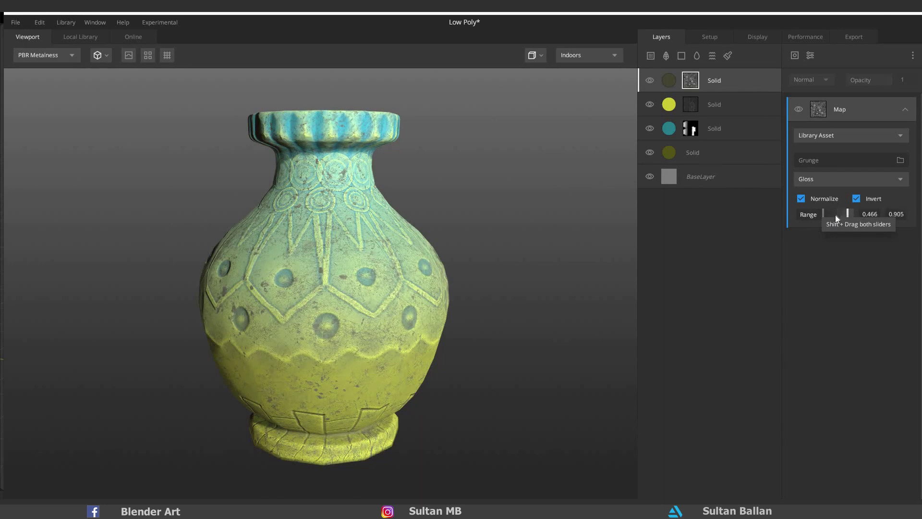
click(835, 216)
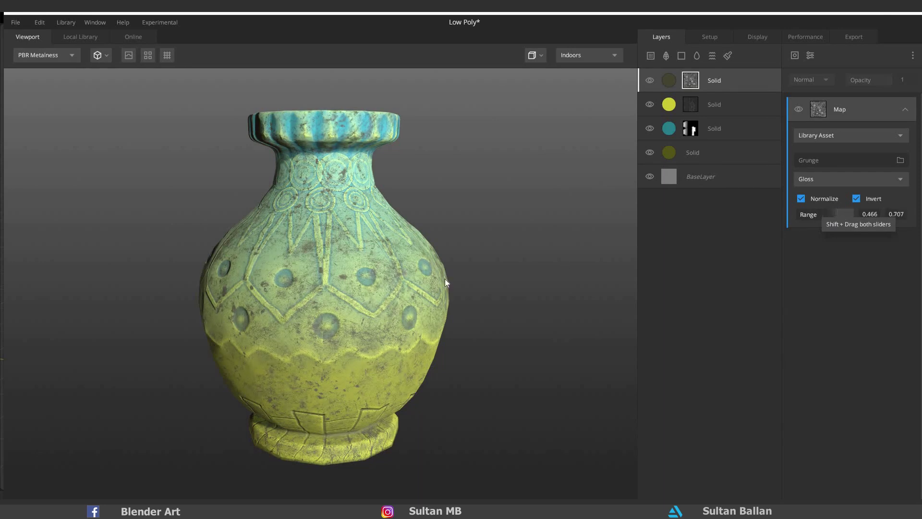
scroll(272, 249, down, 2)
drag(160, 255, 381, 266)
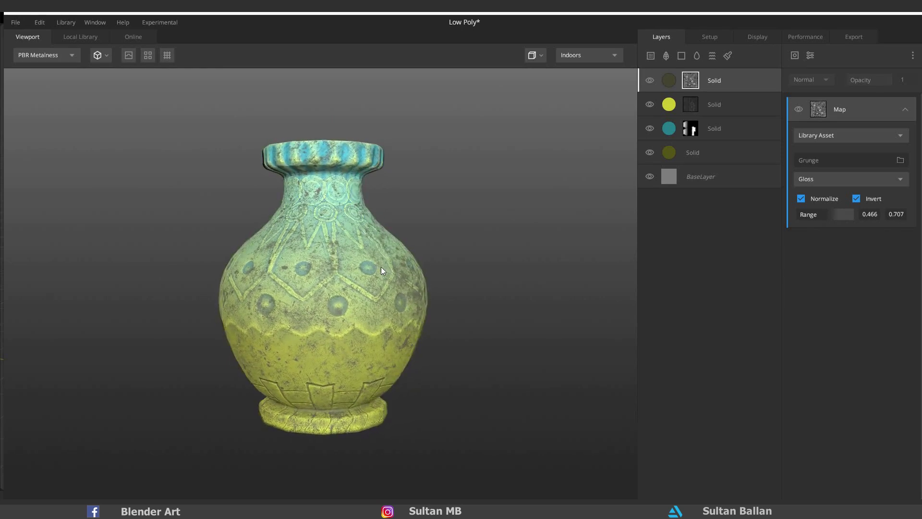
scroll(382, 281, up, 2)
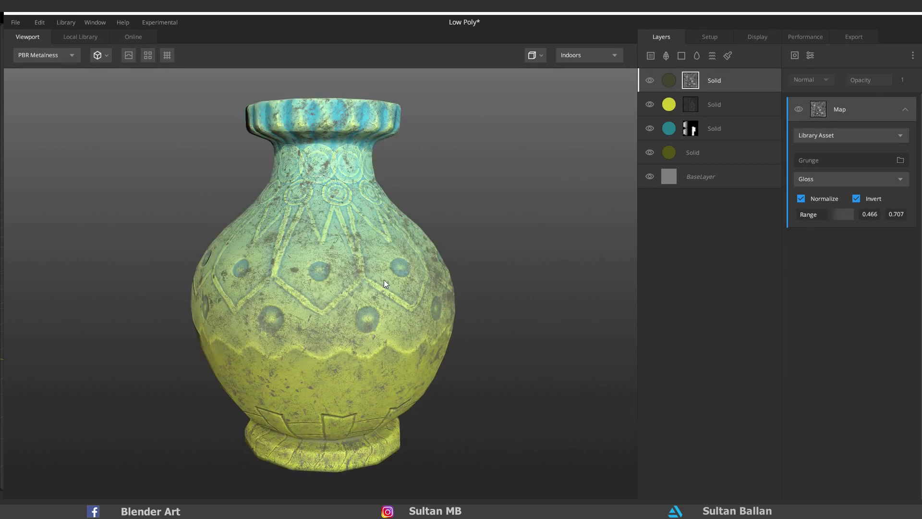
middle_drag(384, 279, 387, 289)
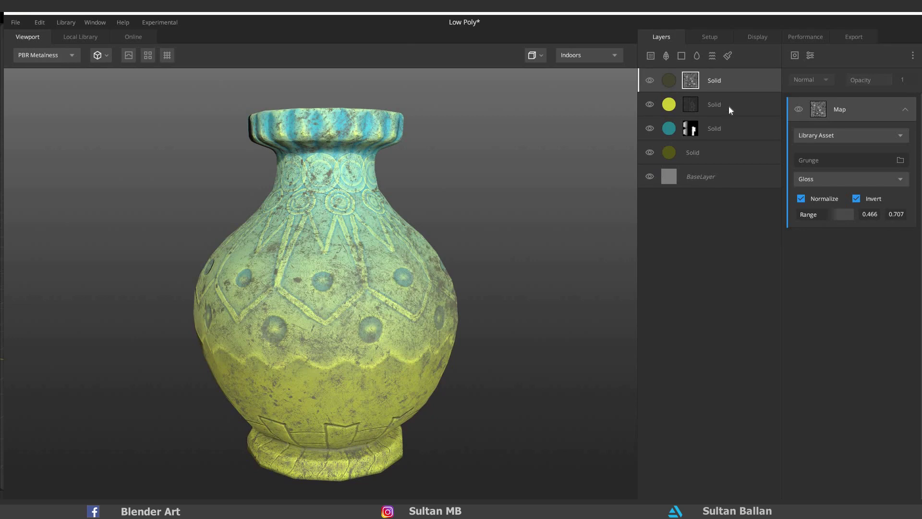
- Add a paint layer on top of the stack, paint trial strokes down the vase's front and undo them
click(727, 56)
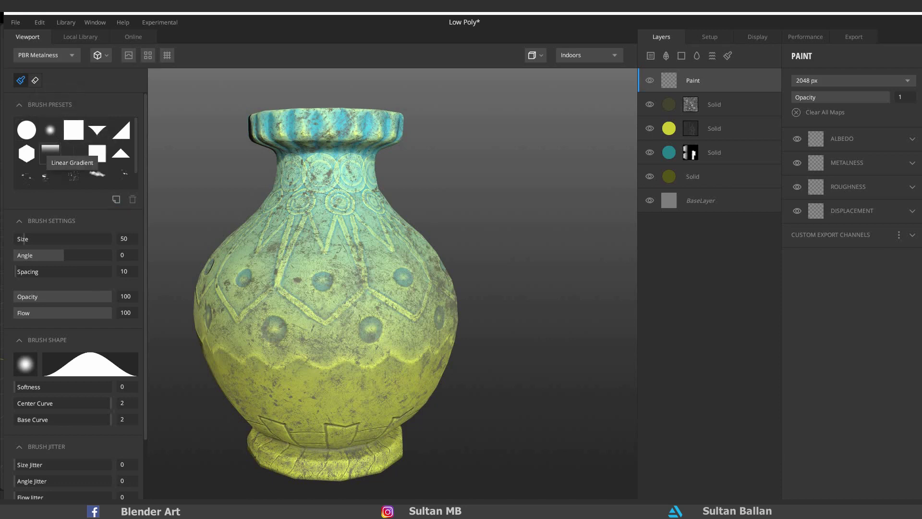
mouse_move(334, 177)
mouse_down()
mouse_move(329, 281)
mouse_move(312, 189)
mouse_move(330, 367)
mouse_move(345, 159)
mouse_up()
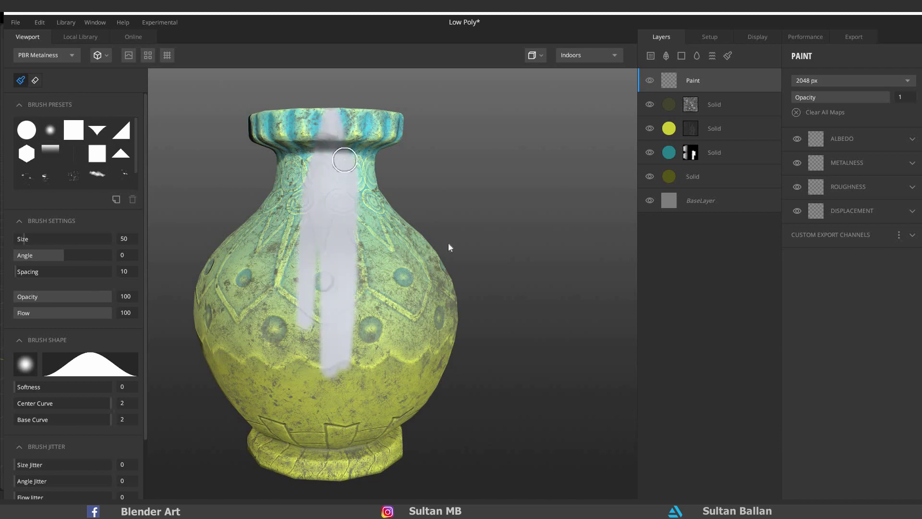
middle_drag(310, 206, 307, 206)
mouse_move(307, 207)
alt+mouse_down()
mouse_move(478, 246)
mouse_move(319, 241)
mouse_move(437, 246)
alt+mouse_up()
key(ctrl+z)
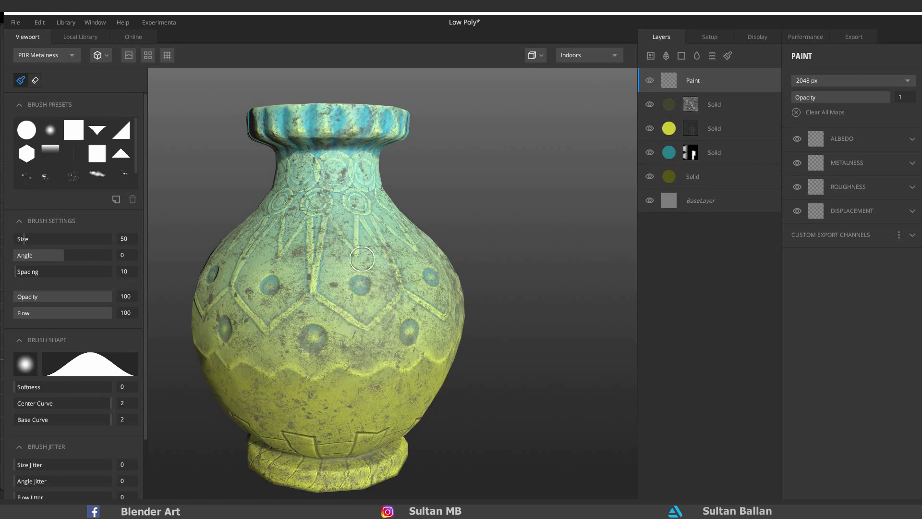
- Examine the vase from several angles in the full-screen viewport with the interface hidden
key(Tab)
key(Tab)
key(Tab)
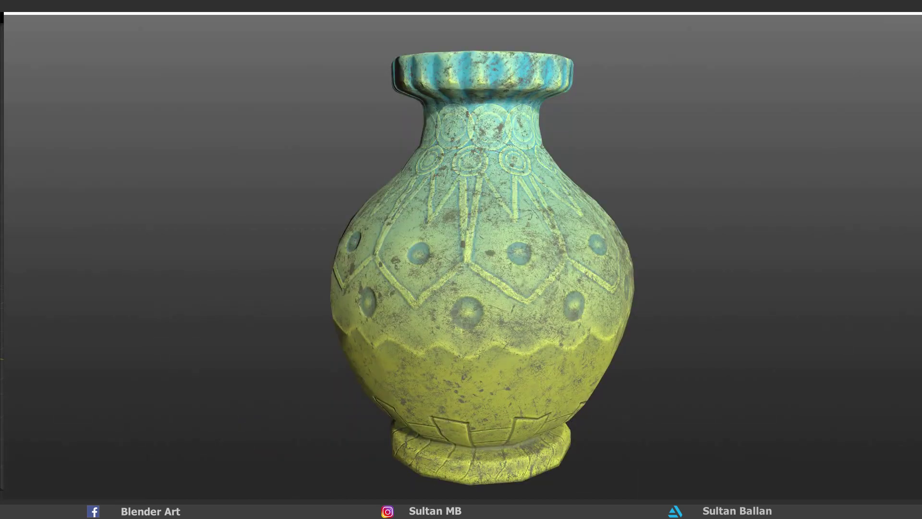
alt+drag(617, 290, 586, 313)
key(Tab)
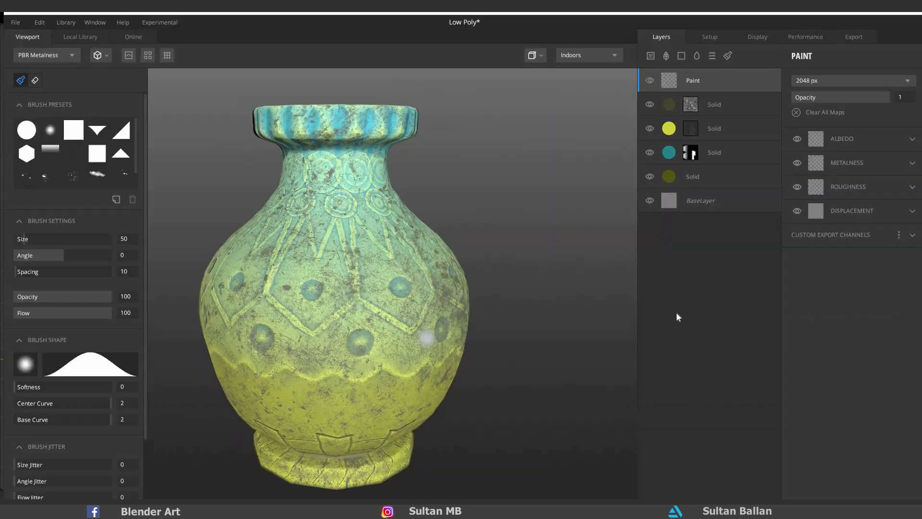
key(Tab)
right_drag(562, 295, 590, 294)
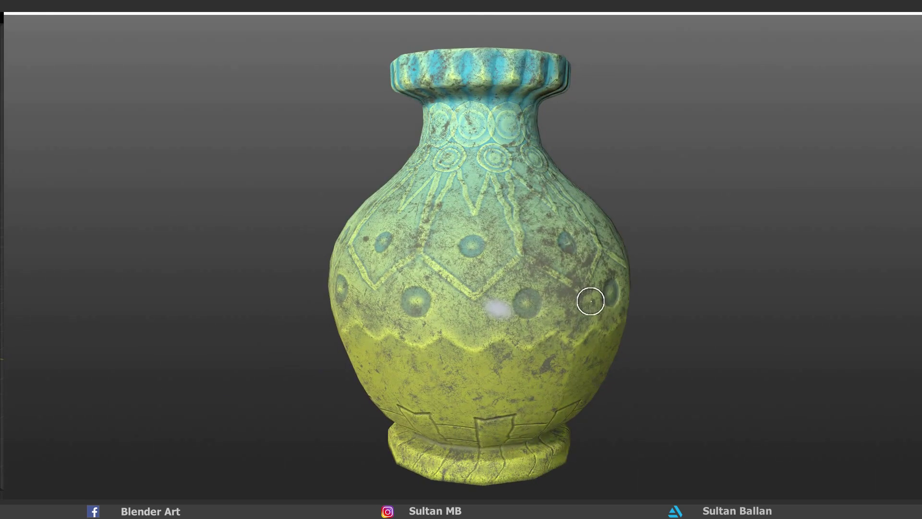
key(Tab)
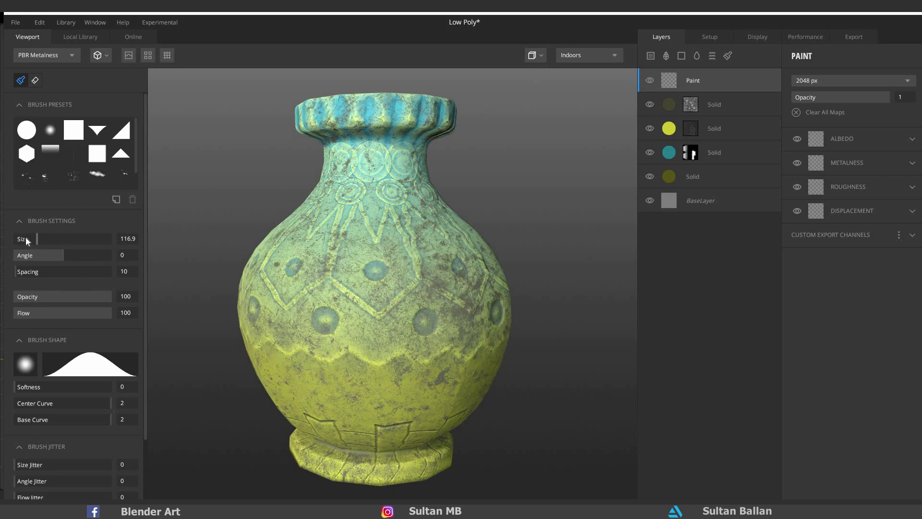
- Set the brush size to 57.30 and enable only the roughness and displacement channels, with roughness colour 0A0A0A
click(24, 237)
scroll(85, 345, down, 5)
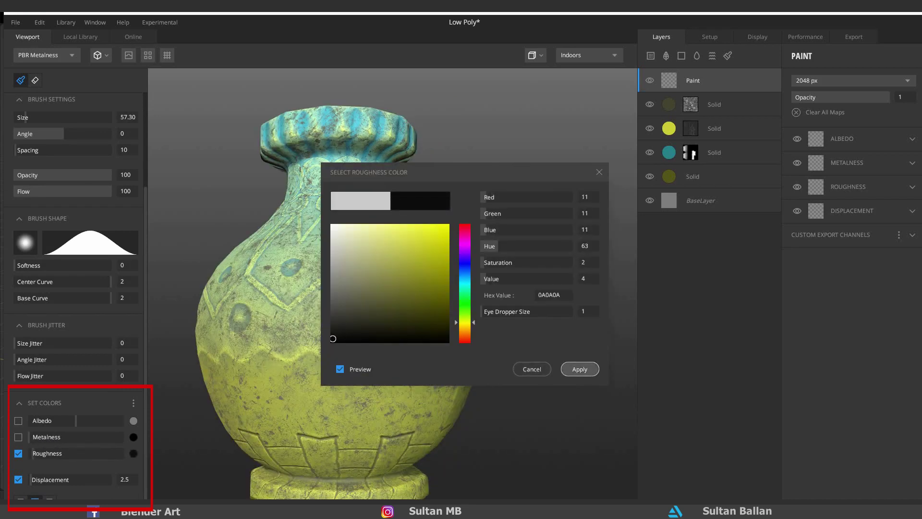
click(580, 369)
- Try glossy roughness and displacement strokes around a round bump on the vase's body and undo them
mouse_move(315, 269)
mouse_down()
mouse_move(336, 312)
mouse_move(309, 298)
mouse_move(349, 305)
mouse_move(379, 326)
mouse_move(285, 365)
mouse_up()
alt+drag(428, 374, 458, 360)
scroll(458, 360, down, 3)
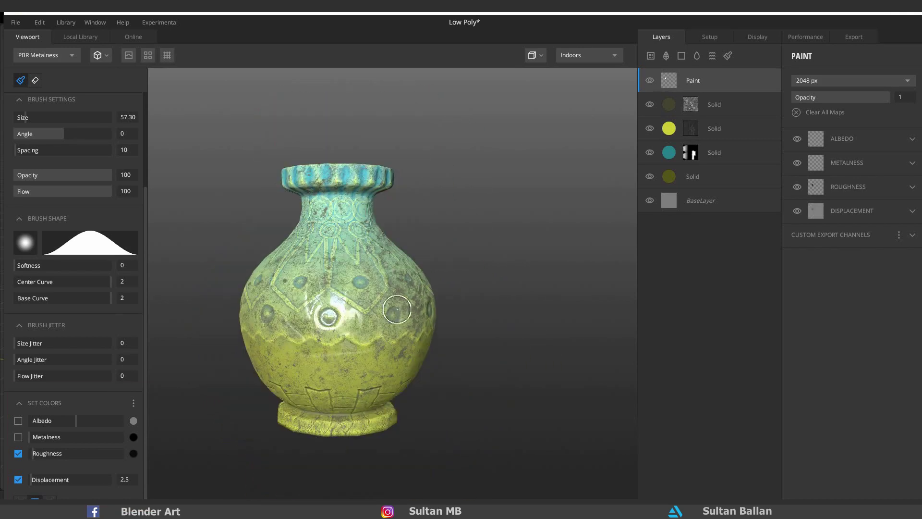
key(ctrl+z)
key(ctrl+z)
key(ctrl+z)
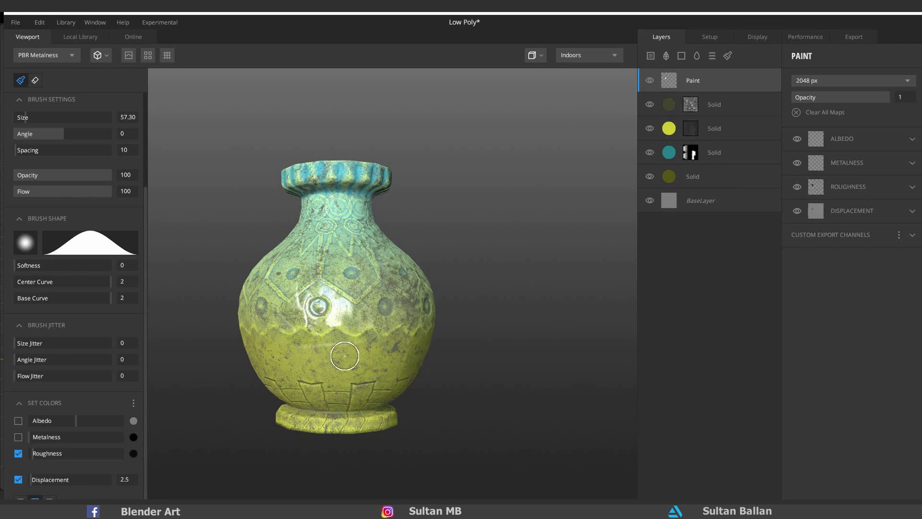
- Try displacement-only painting at 13.45 on the vase, covering round bumps and adding a freehand wavy line across its side
scroll(331, 338, up, 3)
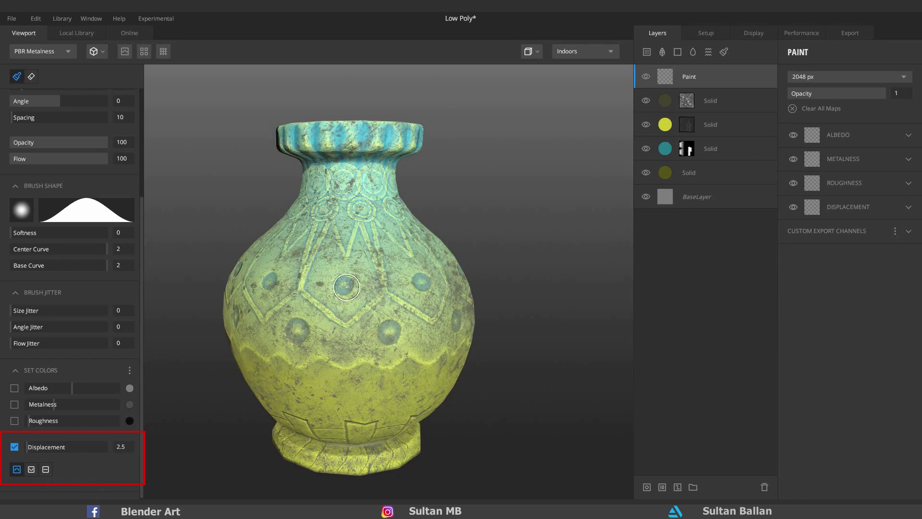
scroll(346, 287, up, 5)
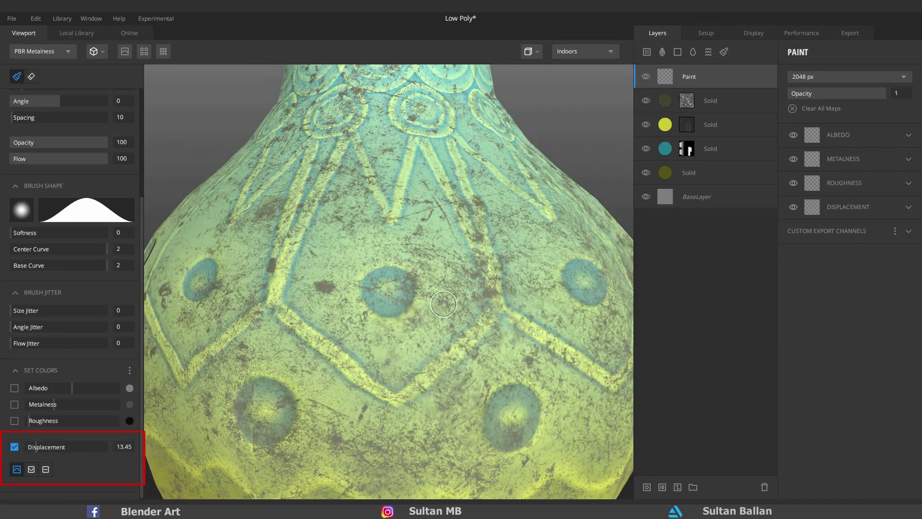
mouse_move(384, 303)
mouse_down()
mouse_move(394, 280)
mouse_move(377, 303)
mouse_up()
scroll(377, 301, down, 3)
alt+drag(268, 302, 336, 302)
drag(276, 379, 285, 391)
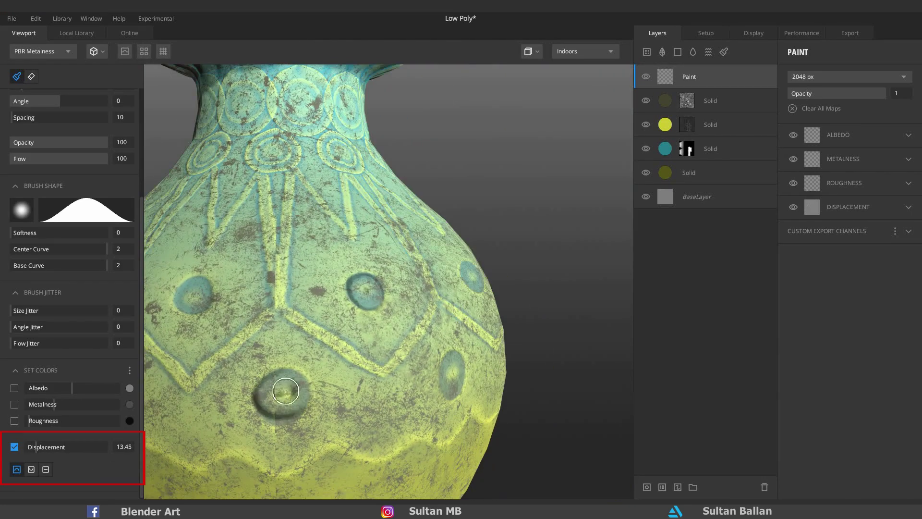
mouse_move(331, 272)
mouse_down()
mouse_move(380, 393)
mouse_move(361, 432)
mouse_move(274, 259)
mouse_up()
scroll(360, 408, down, 3)
alt+drag(422, 268, 367, 353)
scroll(367, 353, down, 2)
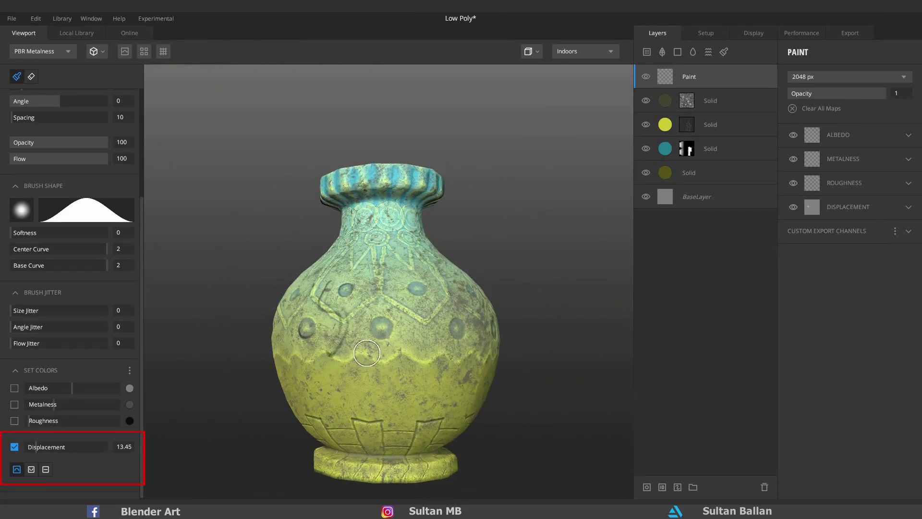
- Switch the viewport to the Normal channel and inspect the painted relief up close
key(shift+c)
key(shift+c)
key(shift+c)
scroll(337, 324, up, 2)
scroll(404, 367, up, 2)
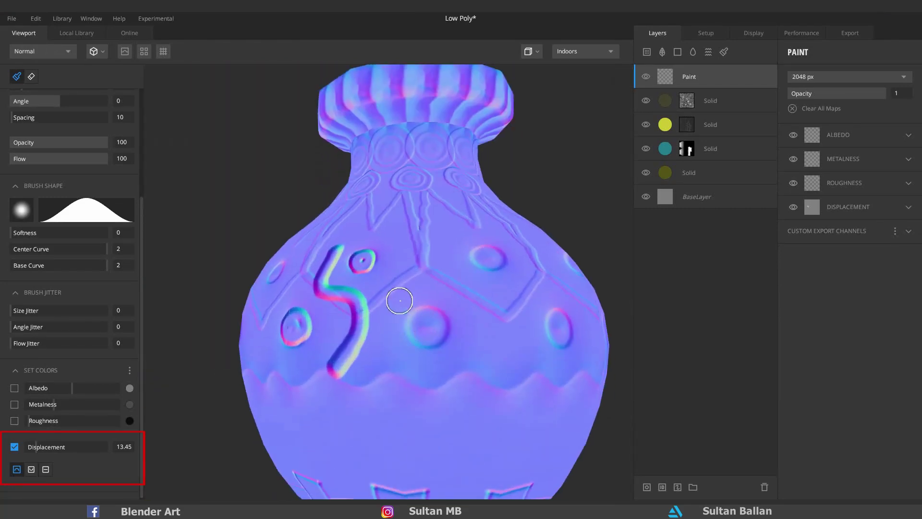
- Undo all displacement strokes on the paint layer and return the viewport to PBR Metalness
mouse_move(467, 252)
mouse_down()
mouse_move(442, 250)
mouse_move(500, 215)
mouse_move(468, 201)
mouse_up()
key(ctrl+z)
key(ctrl+z)
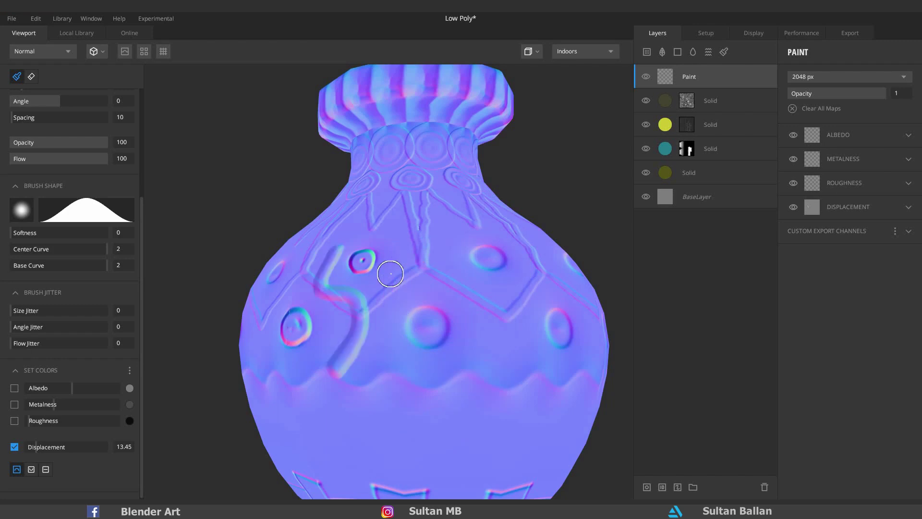
key(ctrl+z)
key(ctrl+z)
key(1)
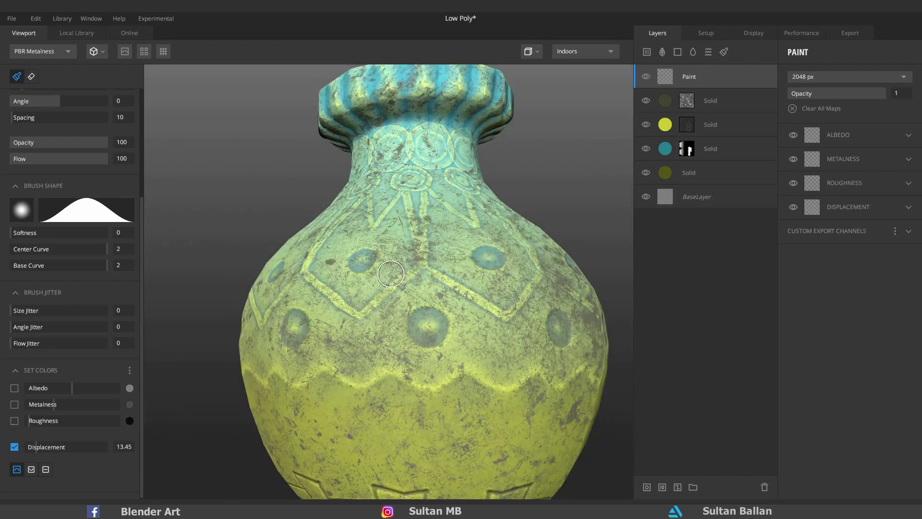
key(5)
key(1)
scroll(391, 277, down, 5)
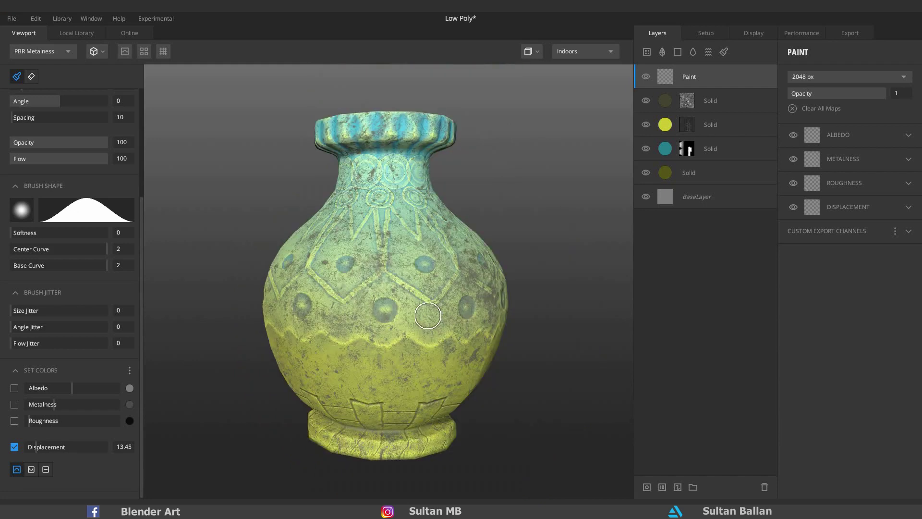
- Set the brush to paint albedo only and try different colours and hues in its albedo colour picker
click(129, 388)
drag(465, 208, 460, 206)
click(291, 287)
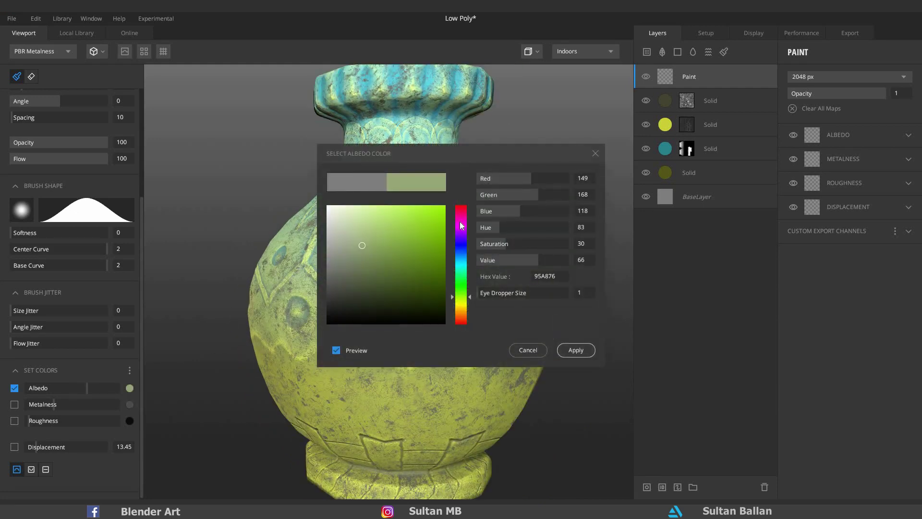
click(461, 222)
- Look over the brush presets, including the hard round, triangle and soft round shapes
scroll(39, 100, up, 3)
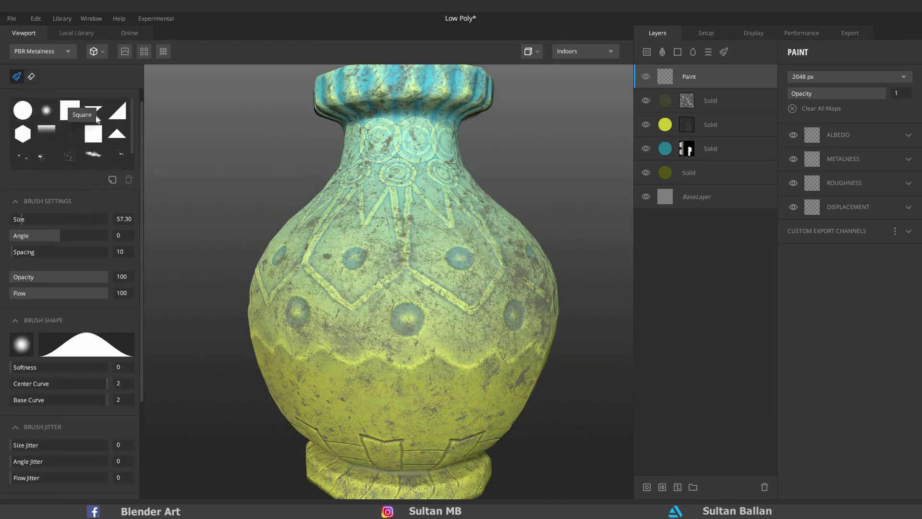
click(27, 110)
click(94, 114)
click(46, 110)
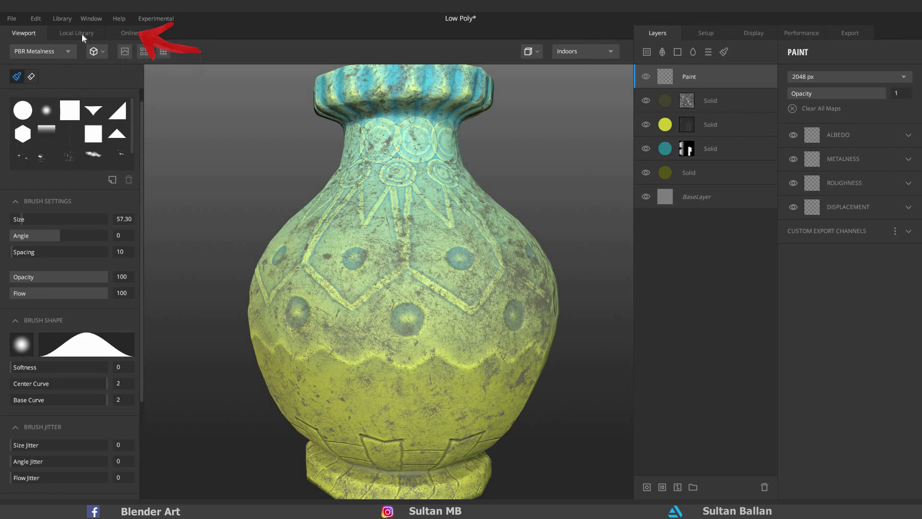
- Filter the online asset library to the Brush type and preview the High Velocity Blood Spatter brush
click(126, 34)
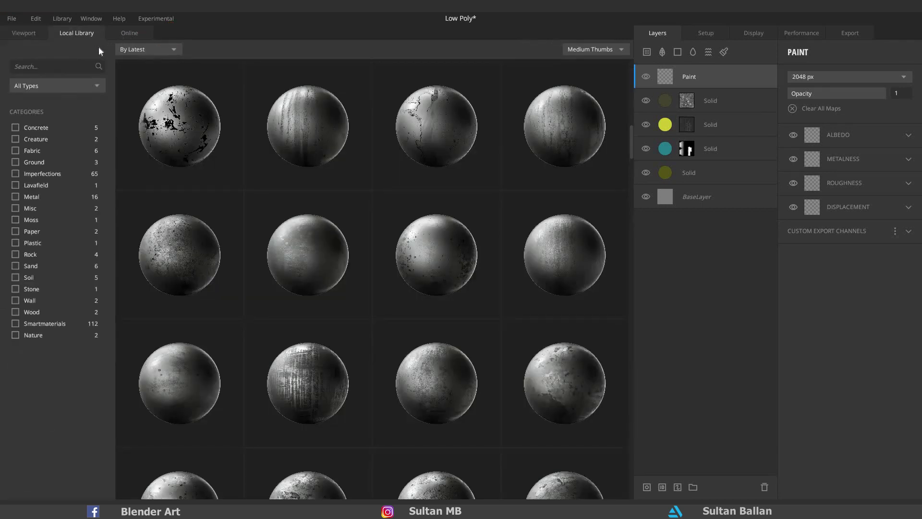
click(51, 87)
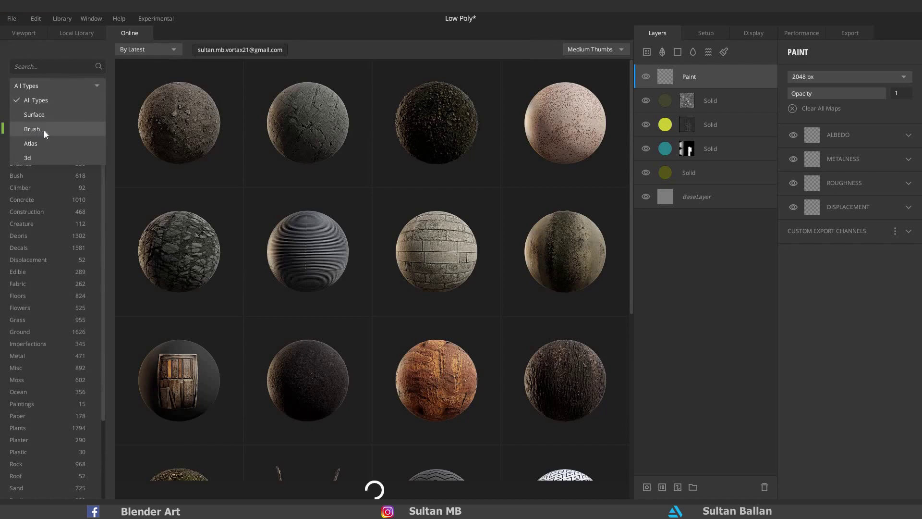
click(44, 130)
scroll(397, 224, down, 3)
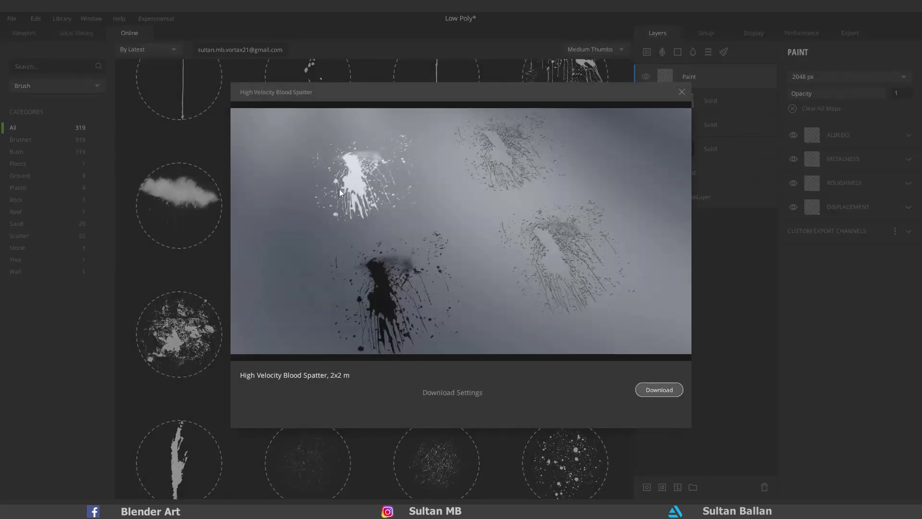
click(68, 70)
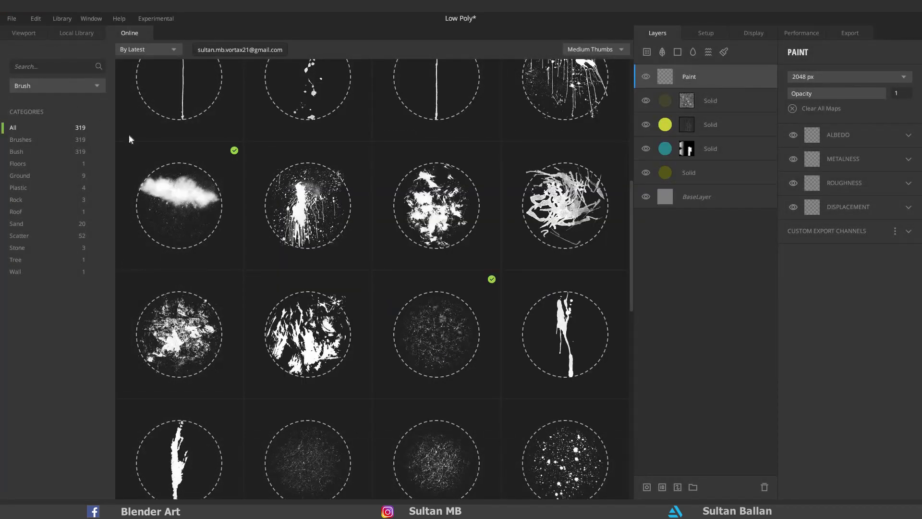
- Return to the vase viewport, choose a custom spatter brush, set its spacing to 100 and size to about 112, and paint on the vase
click(23, 33)
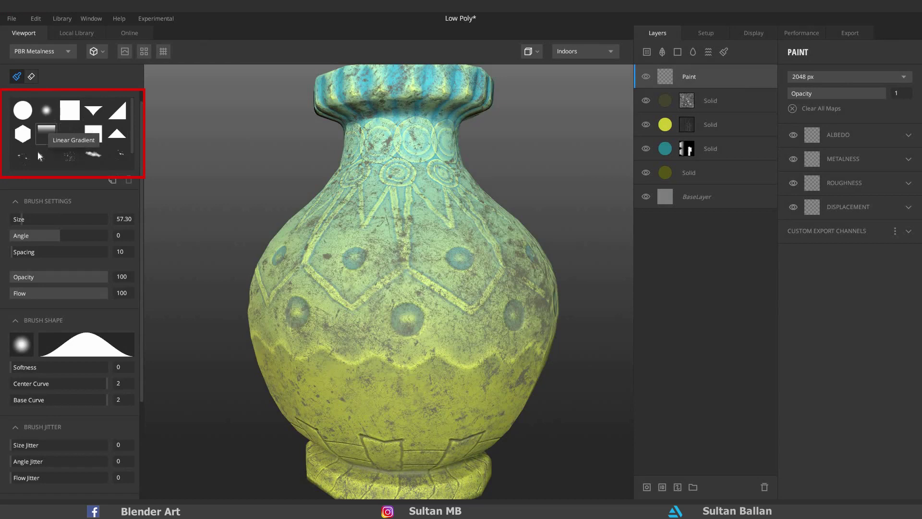
scroll(38, 151, down, 1)
click(27, 134)
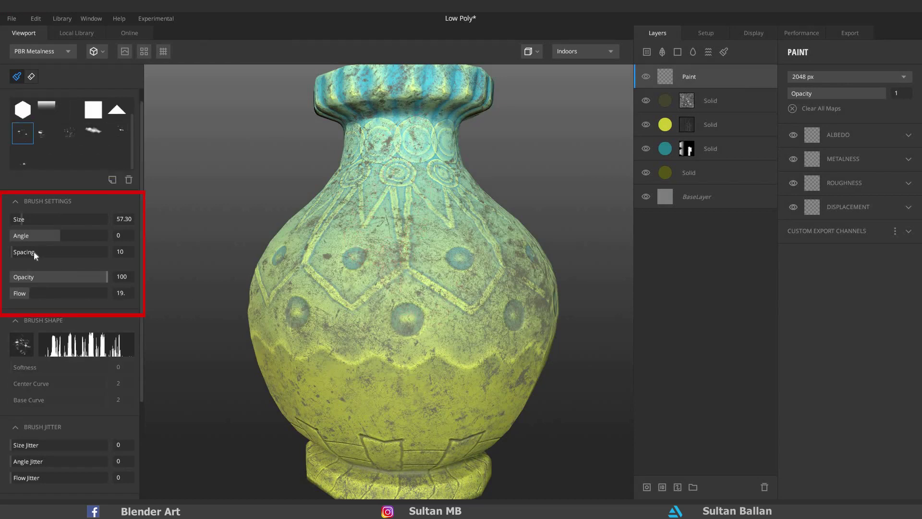
drag(35, 253, 62, 260)
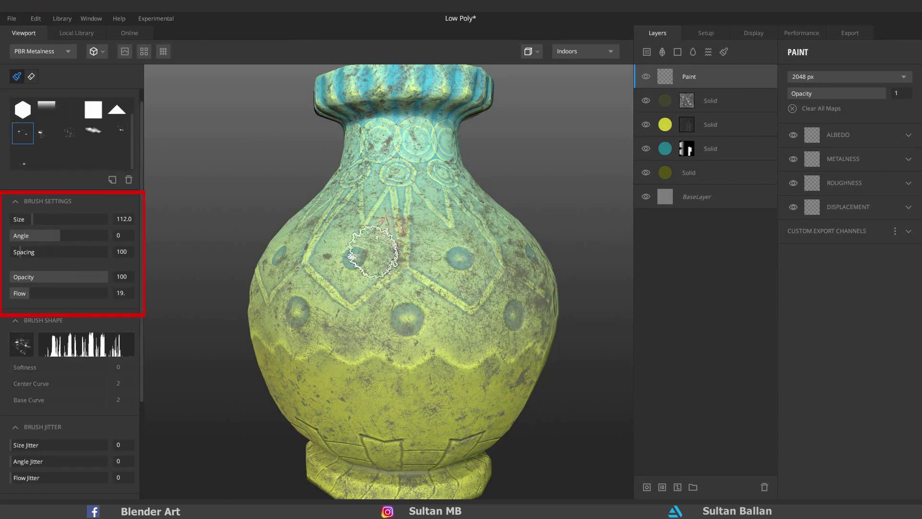
mouse_move(467, 185)
alt+mouse_down()
mouse_move(360, 108)
mouse_move(395, 411)
mouse_move(409, 299)
alt+mouse_up()
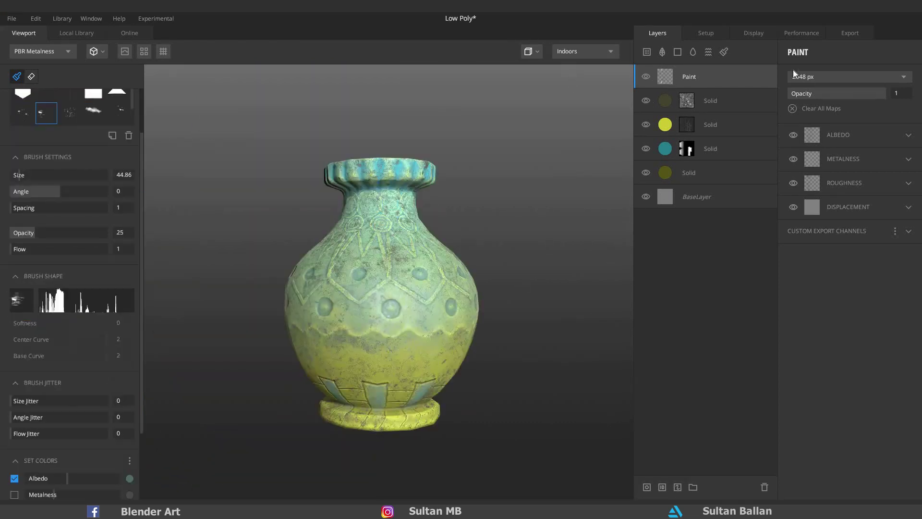
- Review the export map list and export the seven enabled Low Poly maps at 2048 px into a Desktop subfolder
click(849, 33)
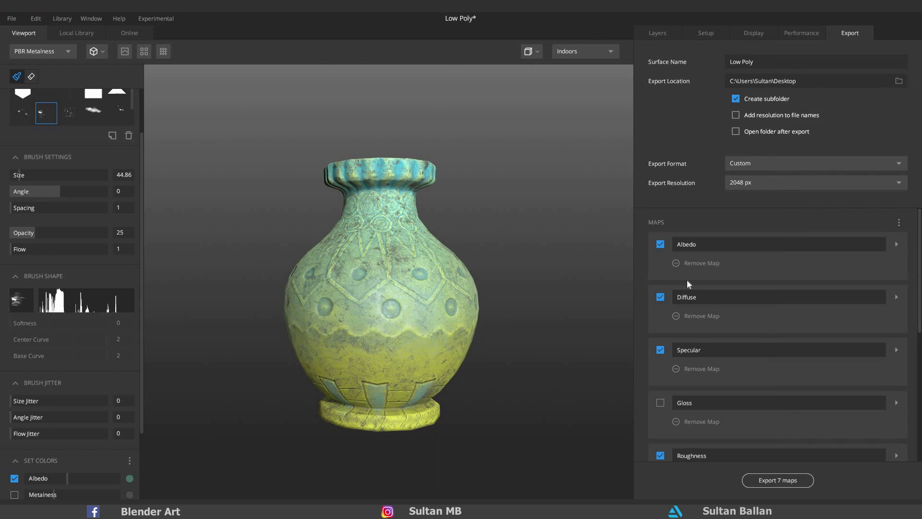
scroll(686, 281, down, 10)
scroll(695, 330, up, 8)
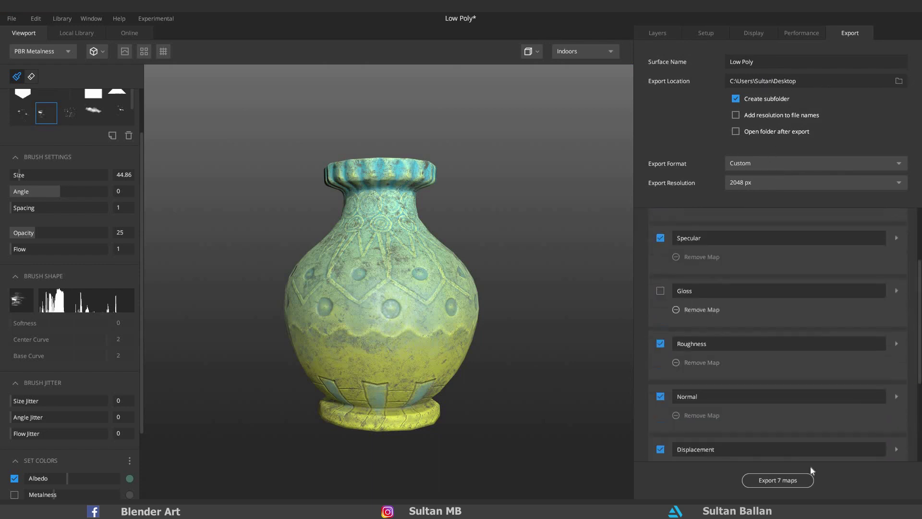
click(770, 480)
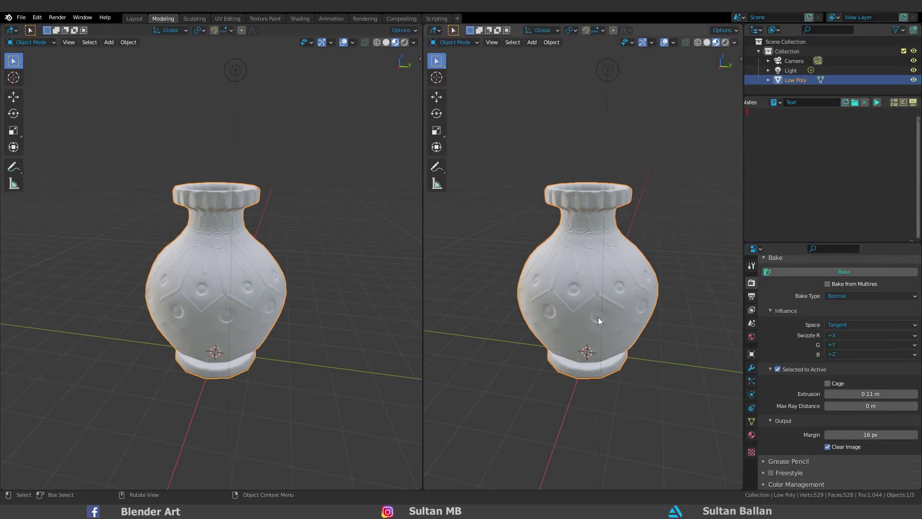
- Switch to Blender, add a mesh plane under the vase and scale it up by about 13.8
key(shift+a)
mouse_move(585, 304)
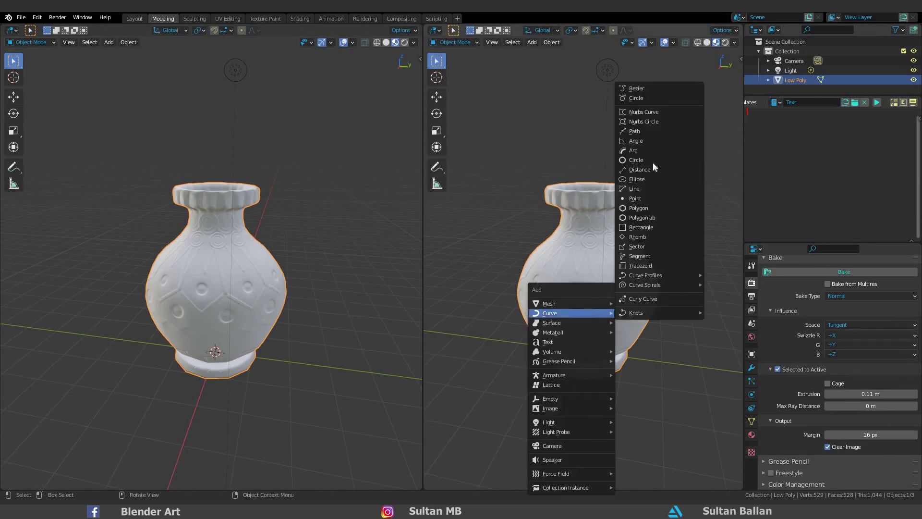
click(635, 94)
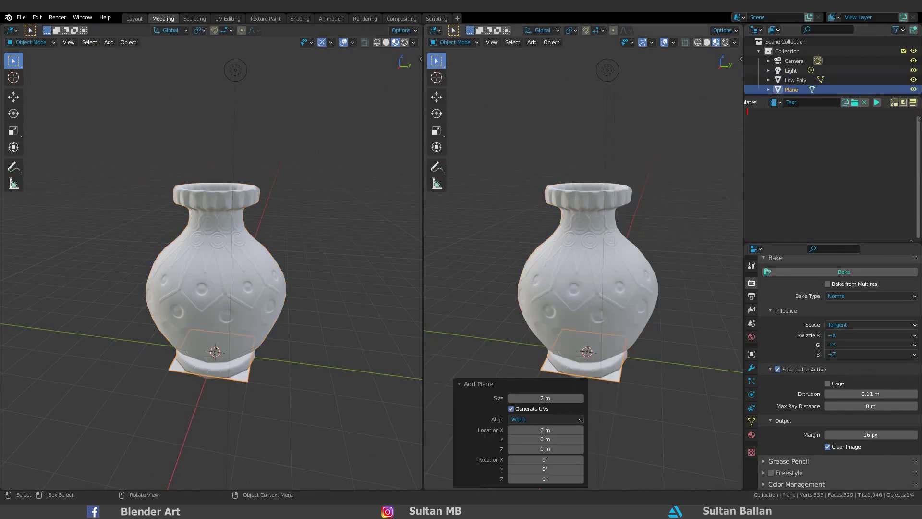
scroll(590, 192, down, 3)
key(s)
click(632, 270)
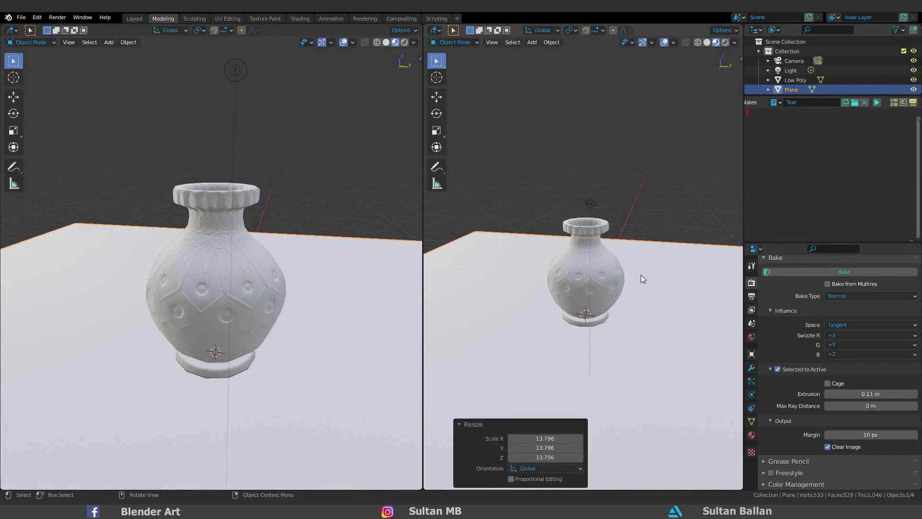
- Extrude the plane's back edge about 15.7 m upward along Z and bevel the fold into a curved studio backdrop
scroll(629, 276, down, 3)
key(Tab)
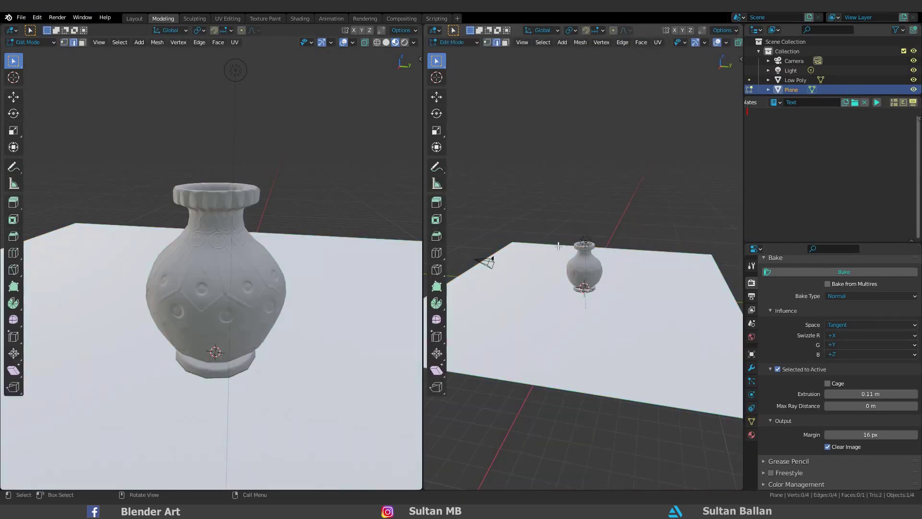
click(558, 246)
key(e)
key(z)
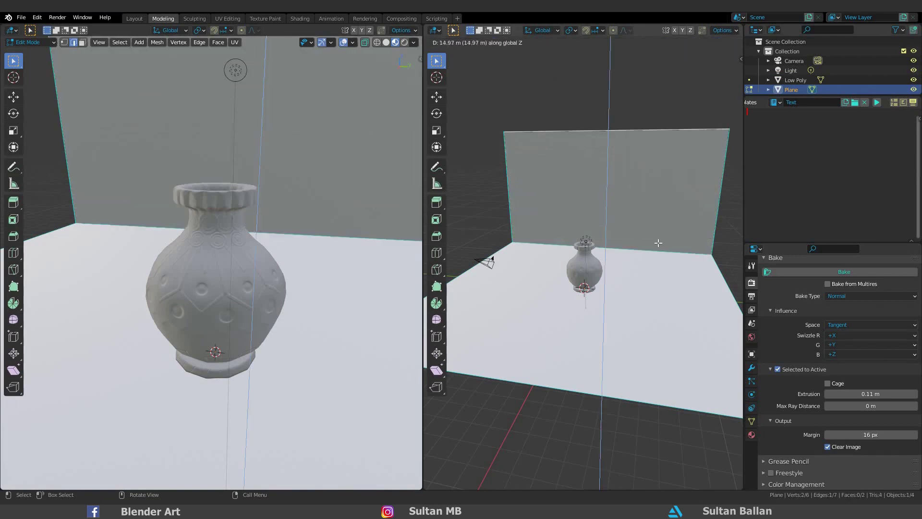
click(658, 244)
key(ctrl+b)
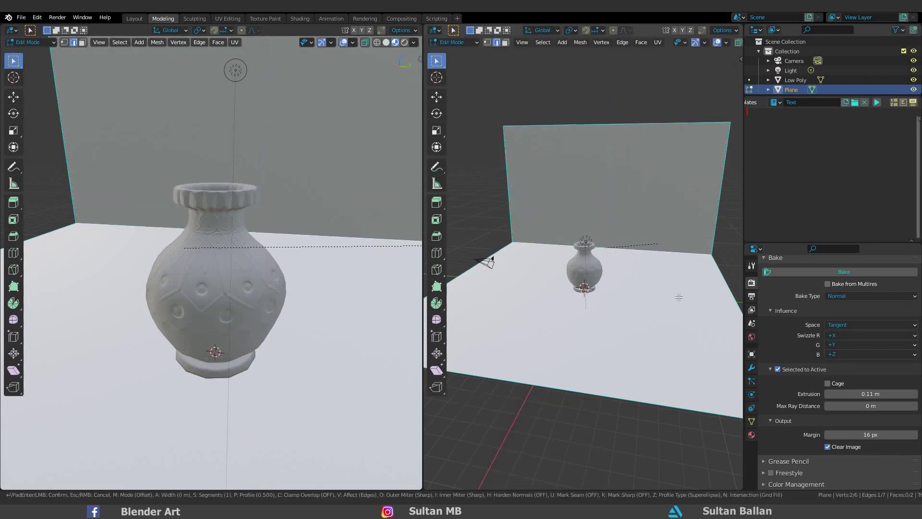
click(642, 254)
key(Tab)
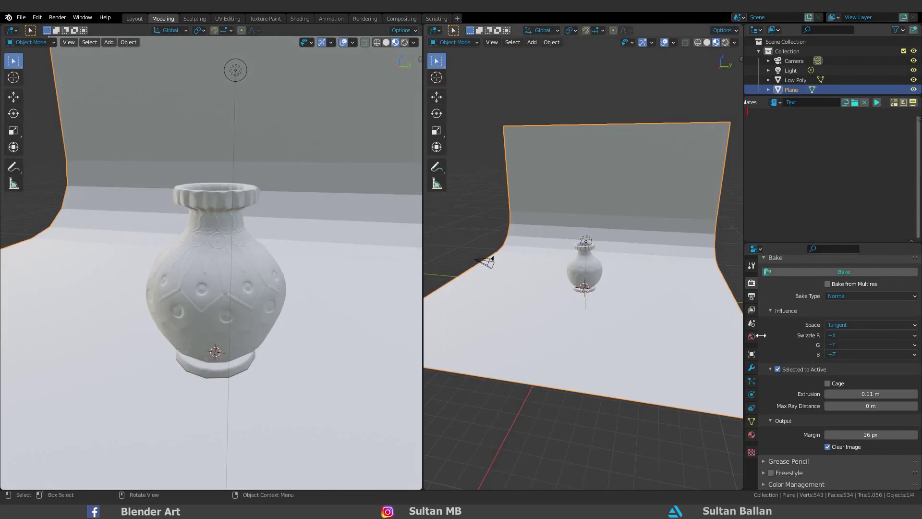
- Give the backdrop plane a new material with a dark grey base color, HSV value 0.307
click(748, 436)
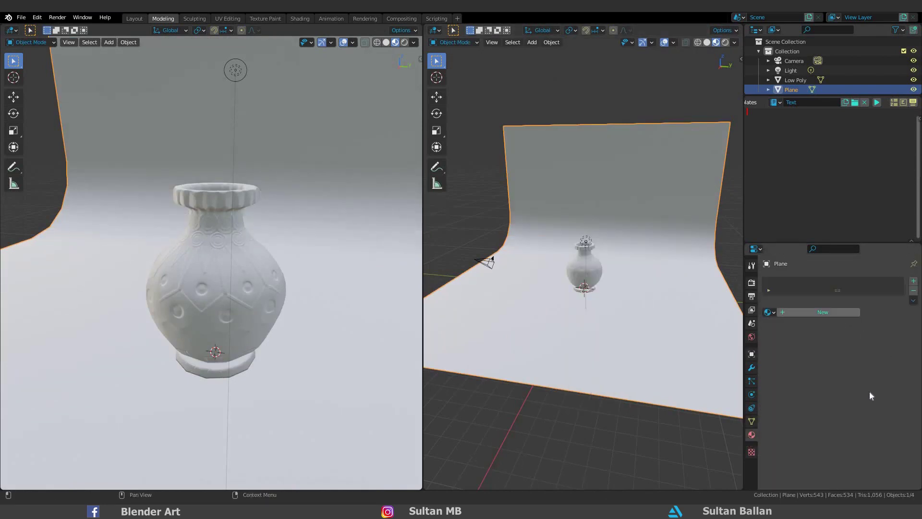
click(822, 312)
click(869, 394)
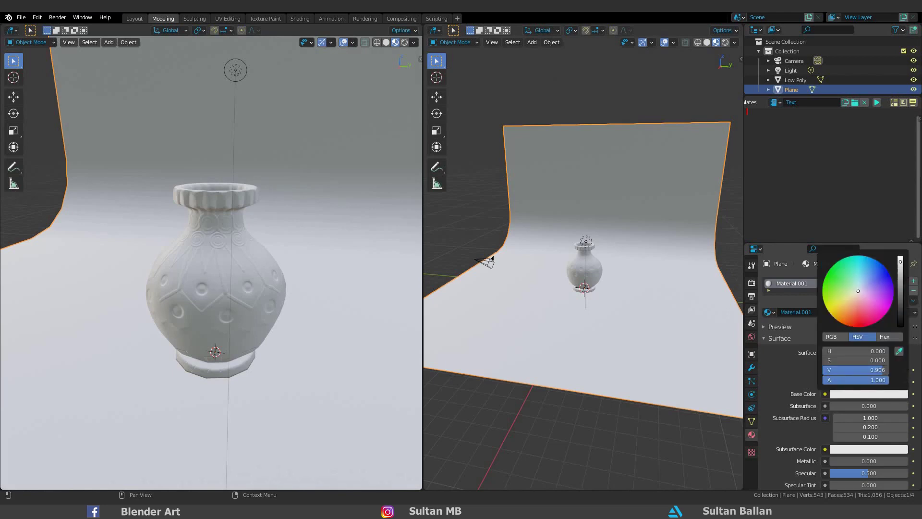
drag(900, 262, 900, 304)
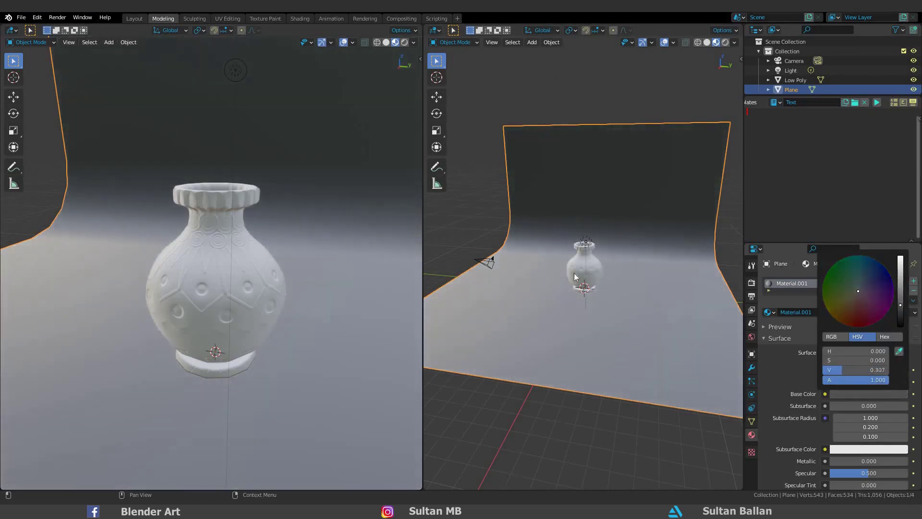
scroll(576, 277, up, 3)
scroll(284, 239, down, 2)
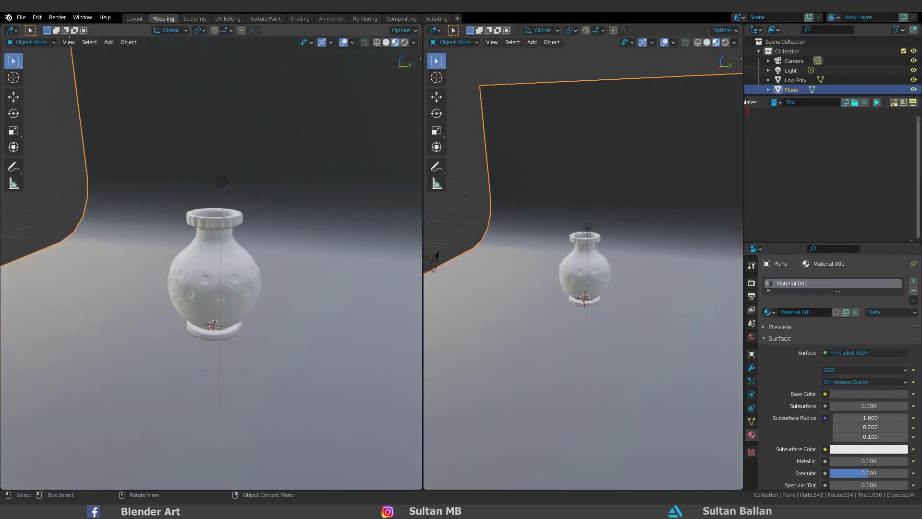
- Widen the Text Editor area, change it to a 3D Viewport and look through the camera in it
drag(688, 88, 694, 107)
click(699, 30)
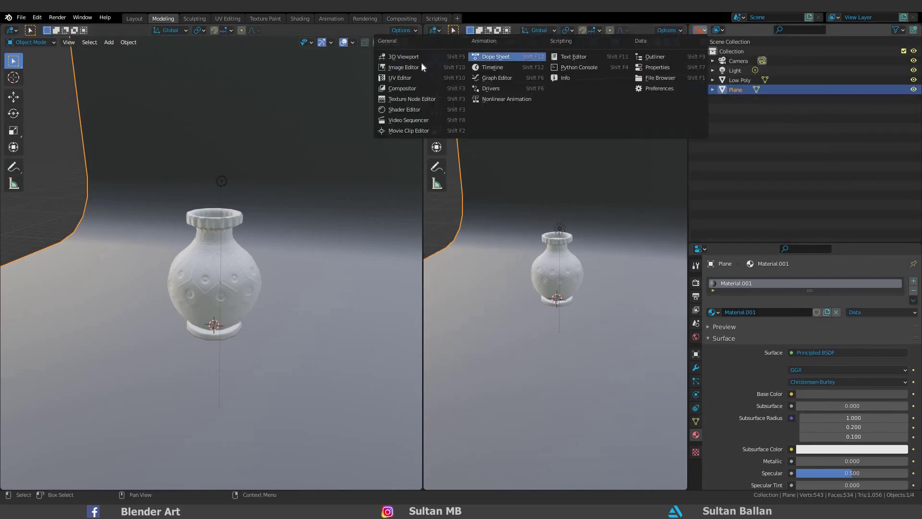
click(419, 68)
click(700, 30)
click(405, 57)
key(KP_0)
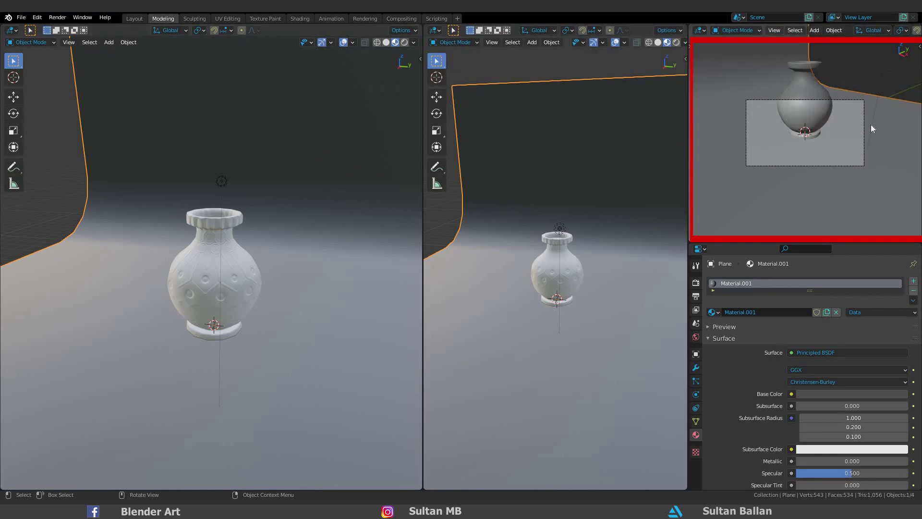
- Lock the camera to the view, frame the whole vase in the camera, and unlock it again
key(n)
click(917, 92)
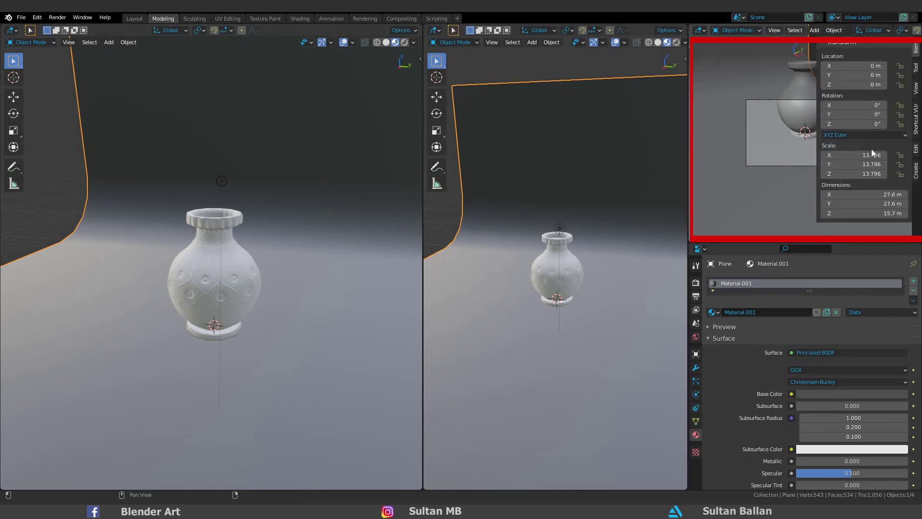
click(858, 159)
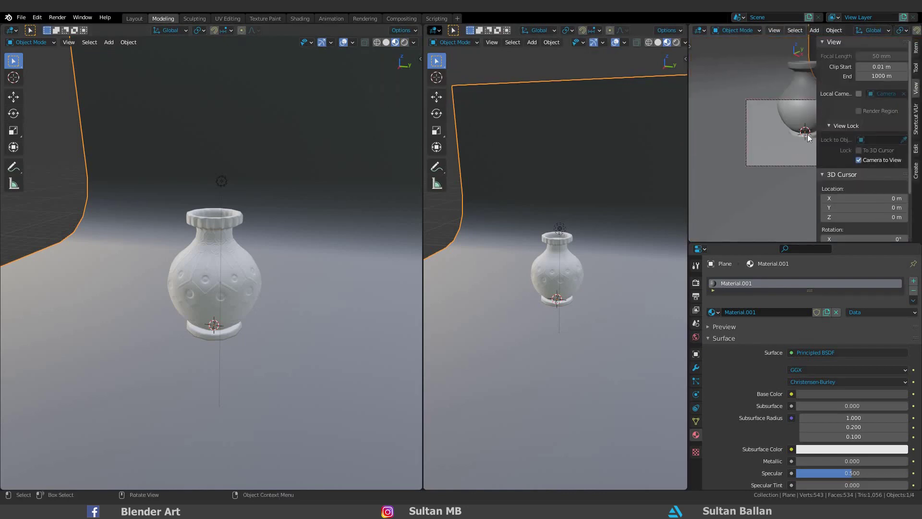
key(n)
scroll(768, 132, up, 4)
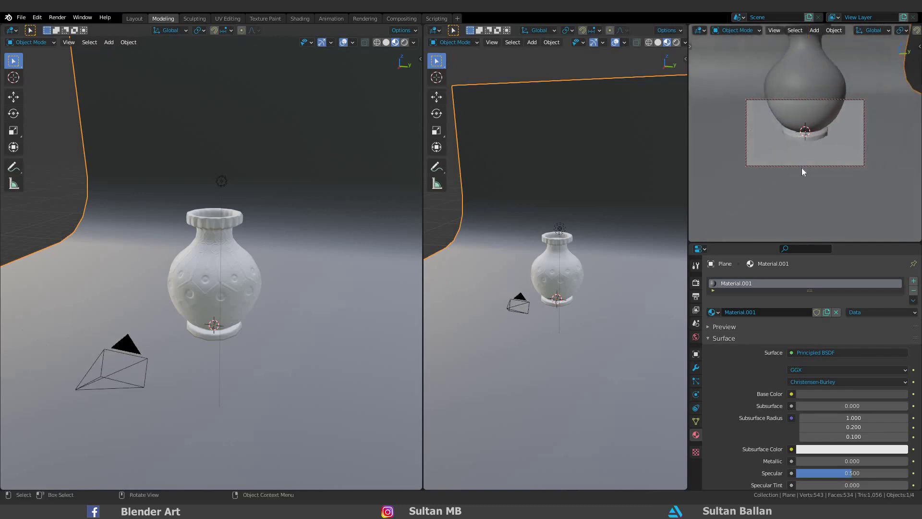
ctrl+middle_drag(811, 150, 807, 164)
mouse_move(807, 163)
shift+middle_down()
mouse_move(803, 176)
mouse_move(811, 177)
mouse_move(795, 175)
shift+middle_up()
key(n)
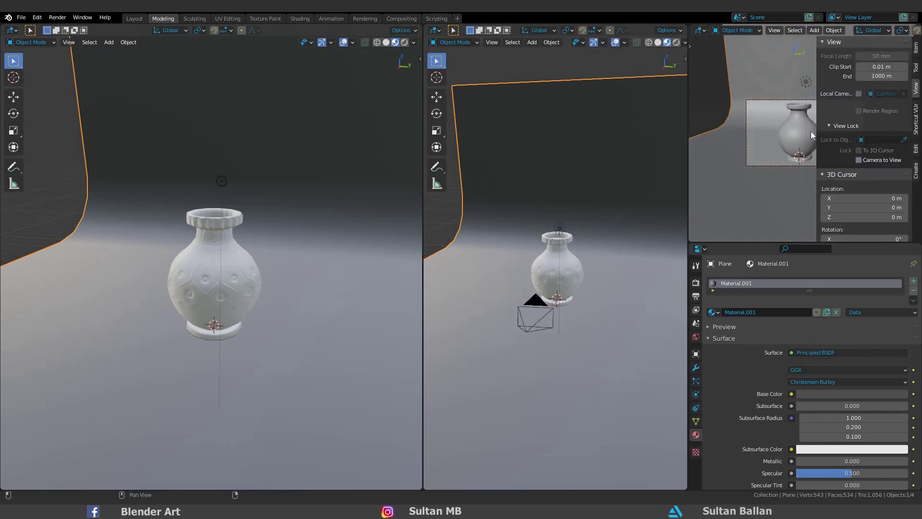
click(859, 159)
key(n)
- Display the camera view in rendered shading and set the render engine to Cycles
scroll(889, 58, up, 3)
scroll(888, 58, up, 1)
scroll(868, 30, down, 8)
click(903, 31)
click(696, 282)
click(836, 281)
click(821, 293)
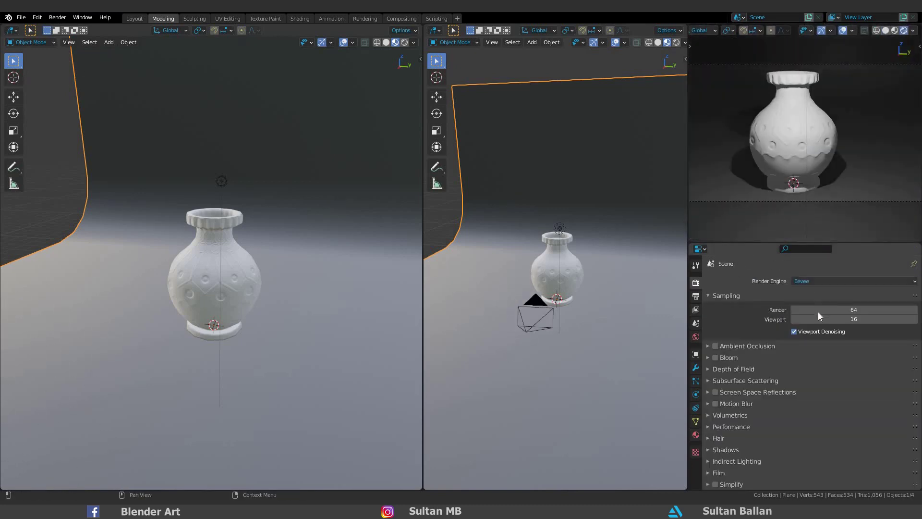
click(817, 281)
click(816, 316)
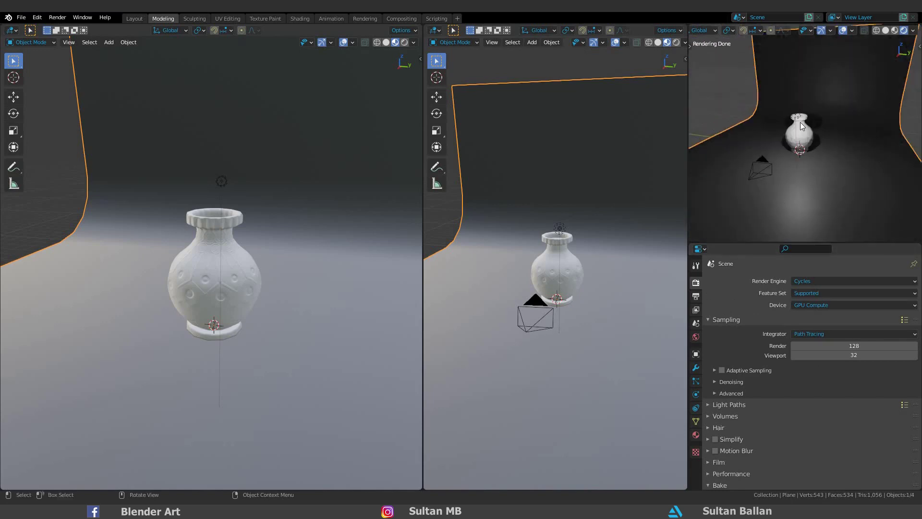
- Make three linked duplicates of the light, place them around the vase, and return to the camera view
key(alt+d)
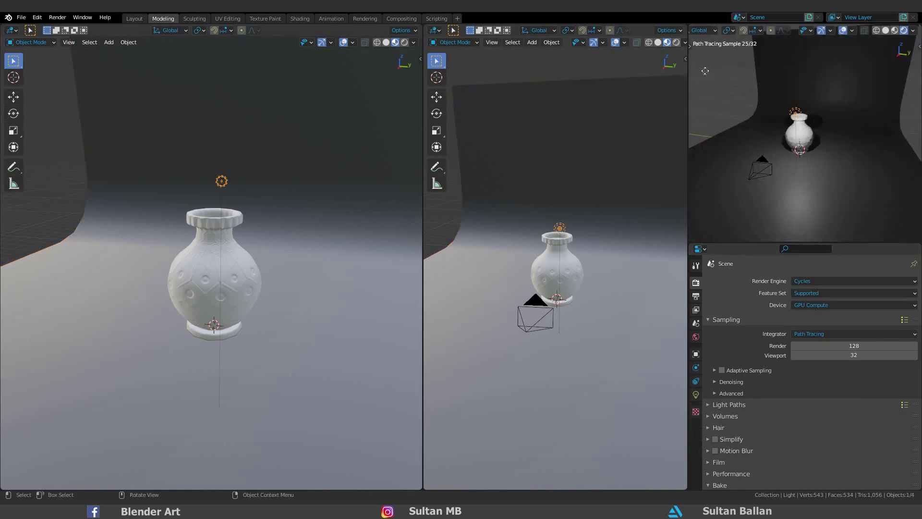
click(805, 131)
key(KP_0)
scroll(806, 131, up, 2)
scroll(552, 279, up, 5)
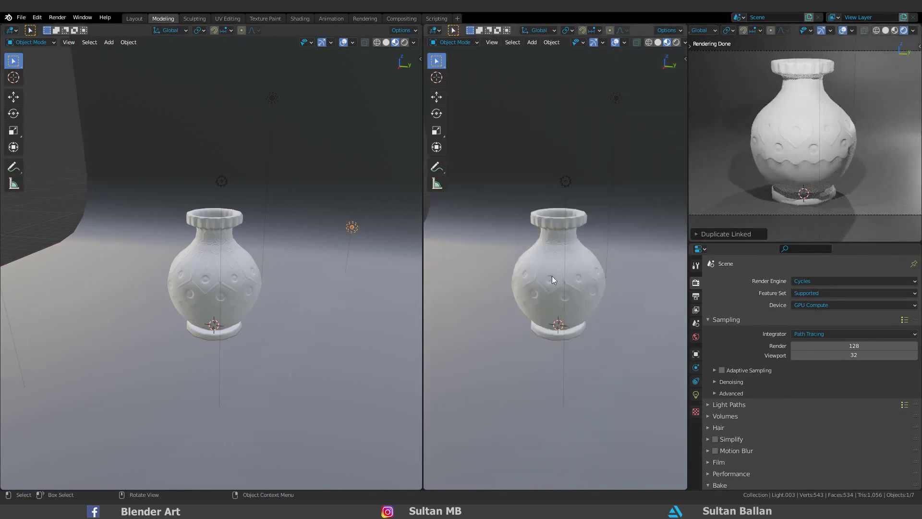
- Change the large 3D Viewport to the Shader Editor, with the vase selected so its material nodes are displayed
middle_drag(552, 278, 557, 249)
click(11, 31)
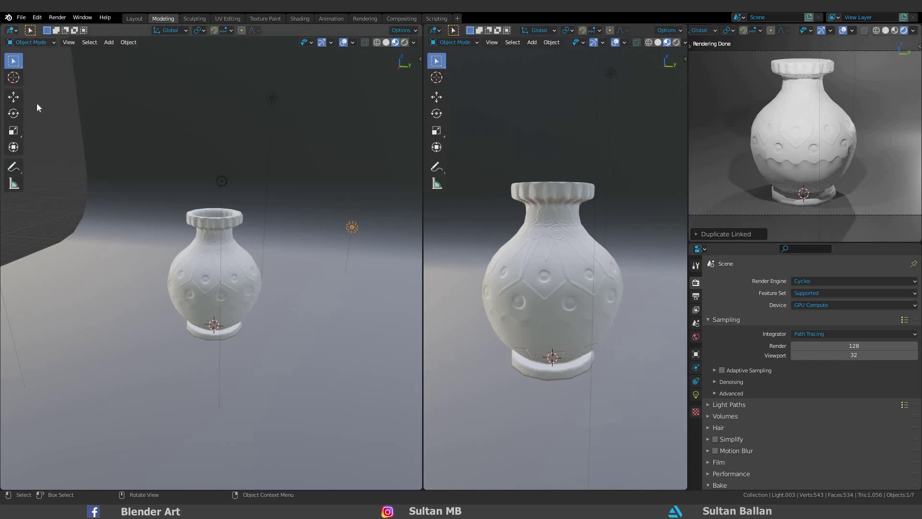
click(68, 110)
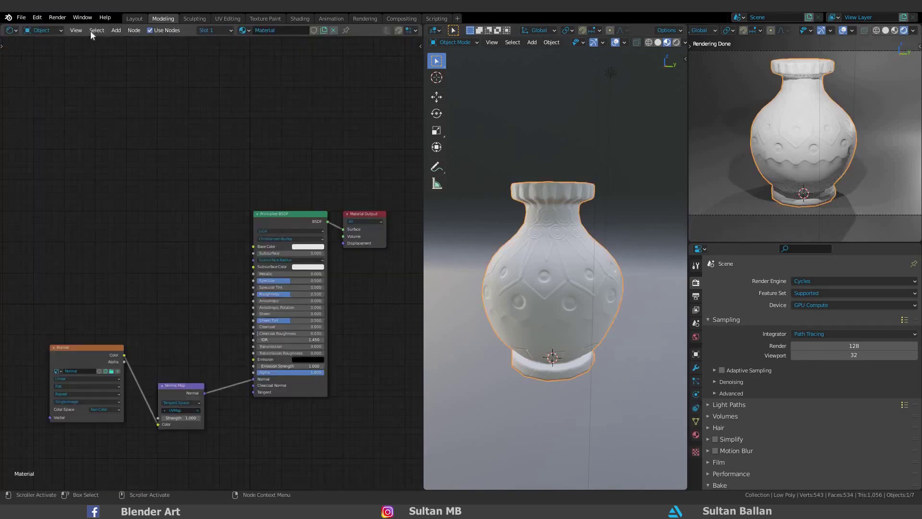
- Add two Image Texture nodes stacked above the Normal texture node in the vase material
click(115, 30)
mouse_move(130, 84)
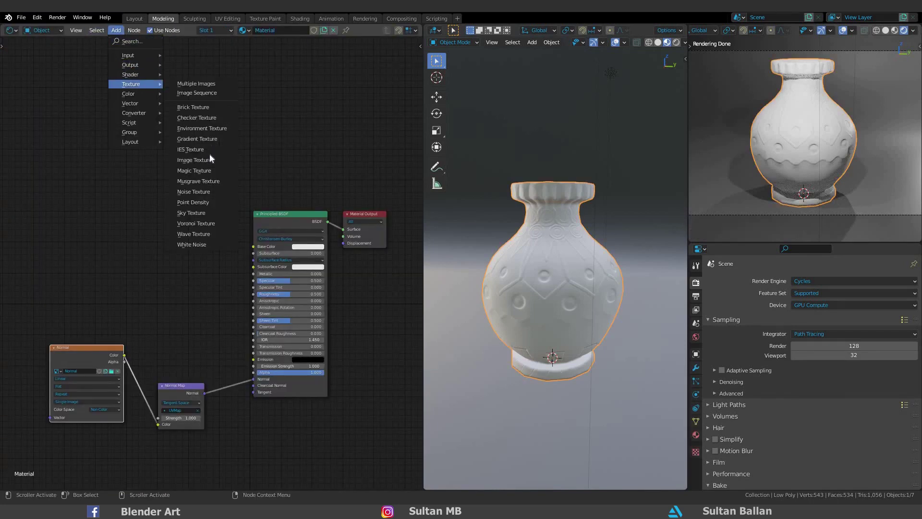
click(207, 160)
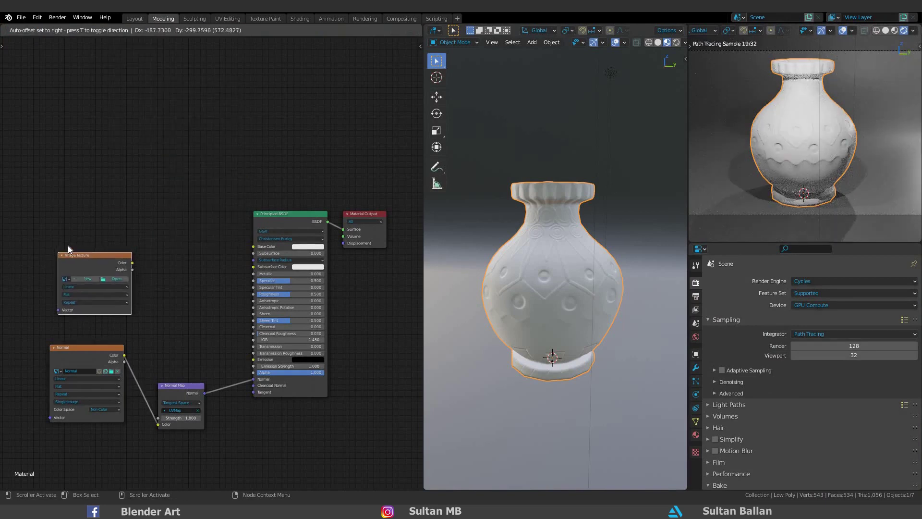
click(93, 274)
key(shift+d)
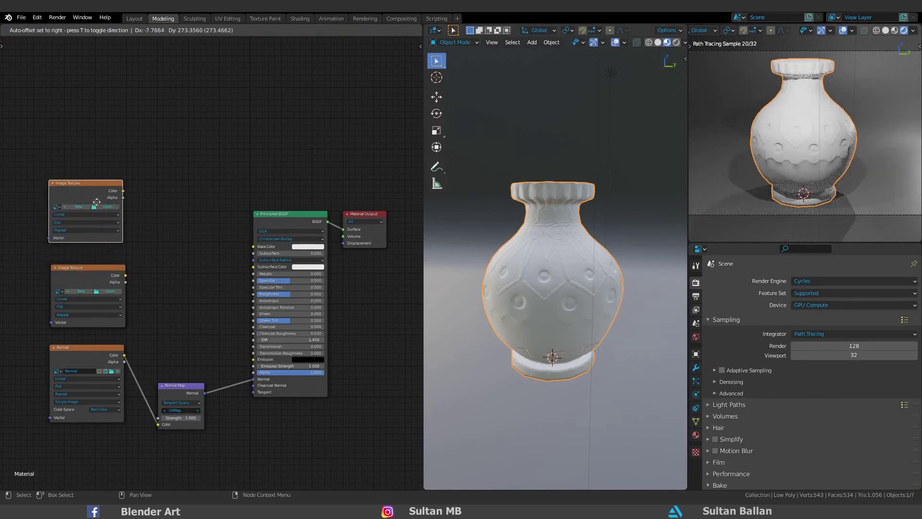
click(97, 201)
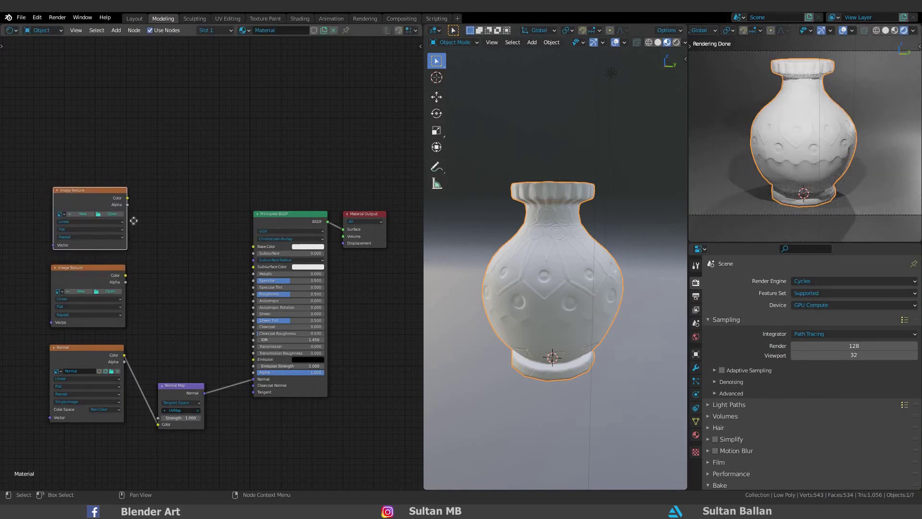
- Load Low Poly_Albedo.png into the upper Image Texture node and connect its Color output to the Base Color of the Principled BSDF
scroll(131, 218, up, 4)
middle_drag(154, 183, 152, 187)
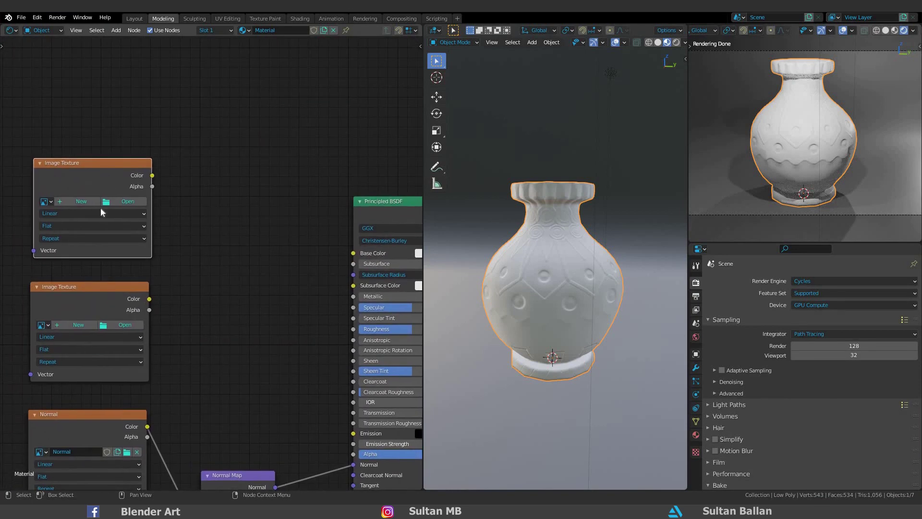
click(124, 203)
double_click(367, 188)
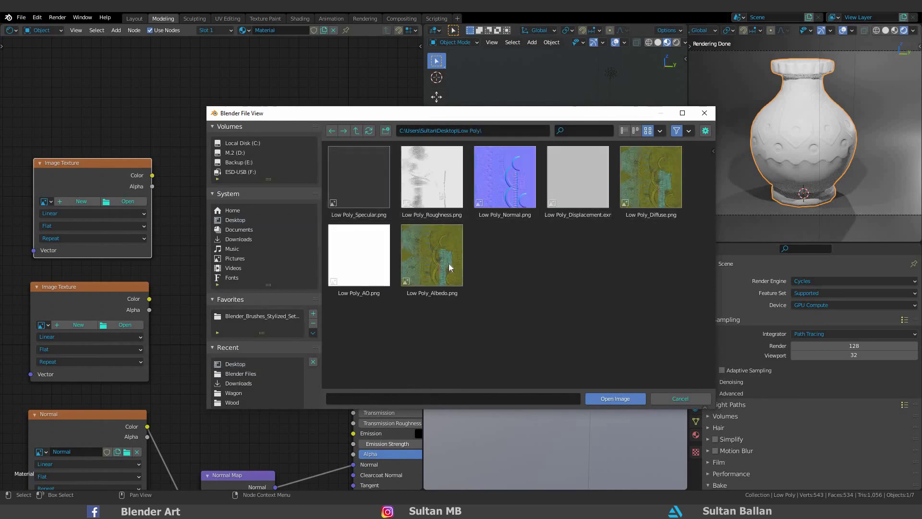
double_click(413, 262)
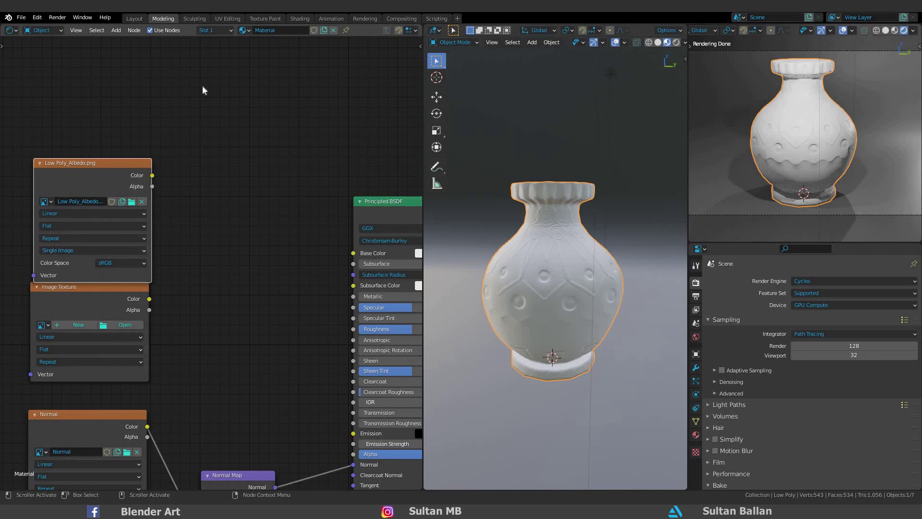
drag(153, 175, 353, 253)
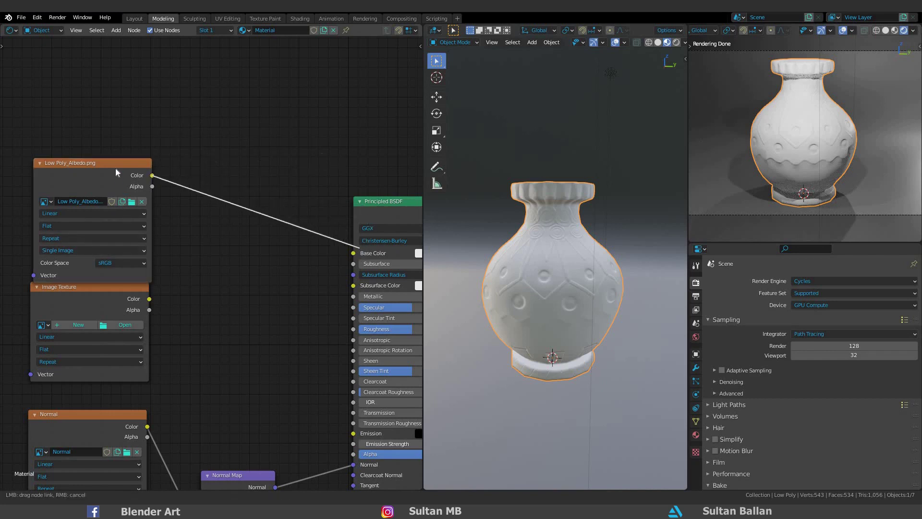
drag(132, 159, 168, 150)
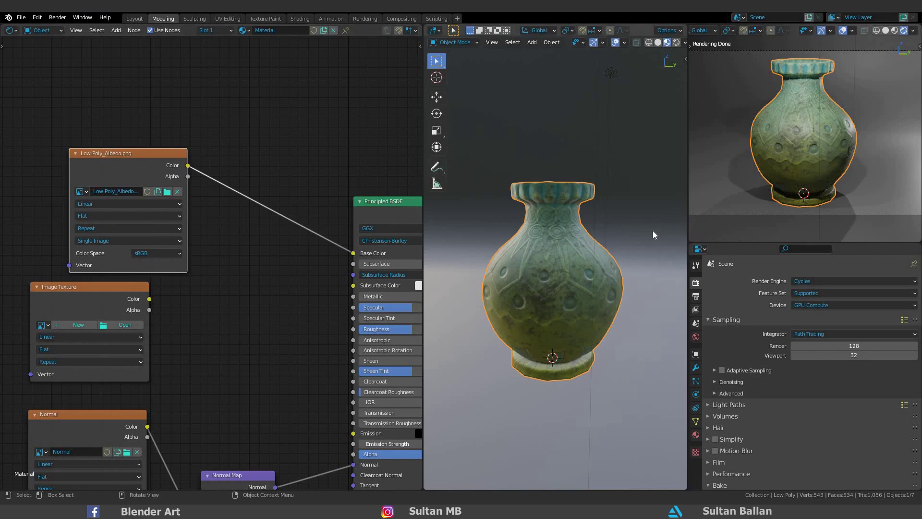
- Add a ColorRamp node and connect it between the empty Image Texture node and the Roughness input of the Principled BSDF
key(shift+a)
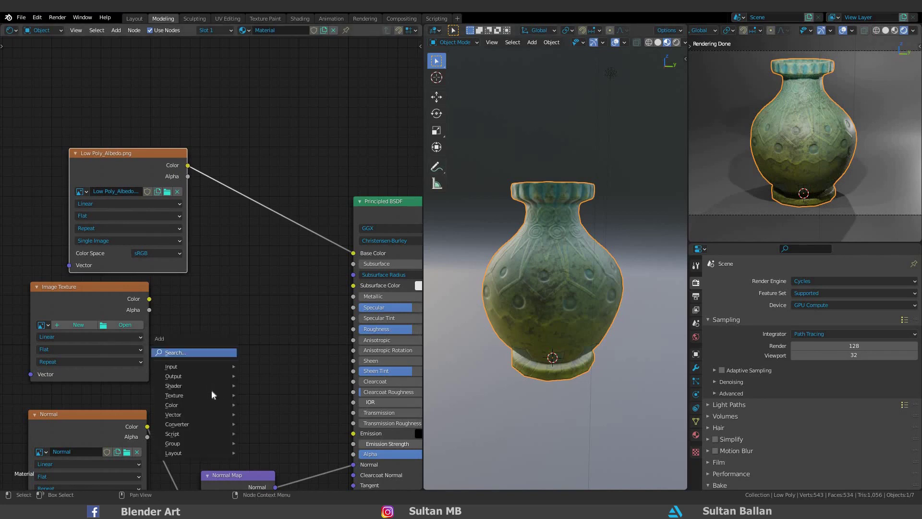
mouse_move(200, 424)
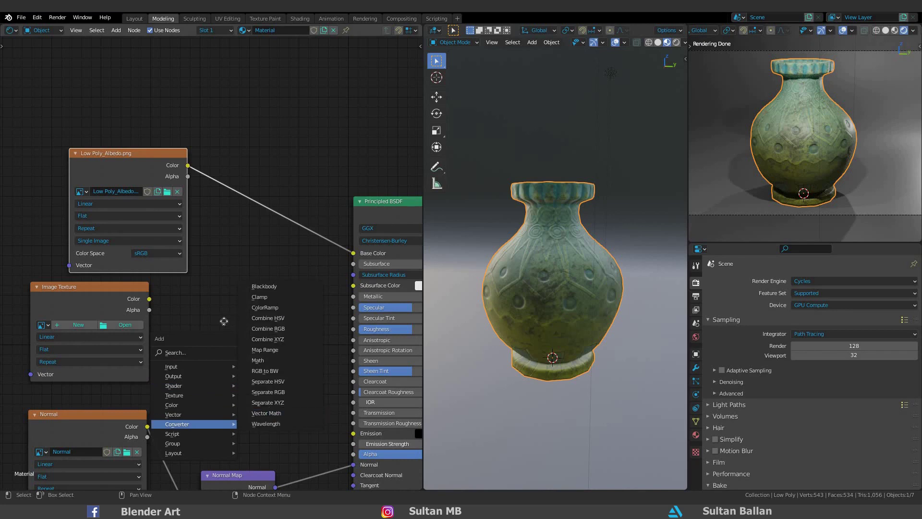
click(261, 308)
click(191, 348)
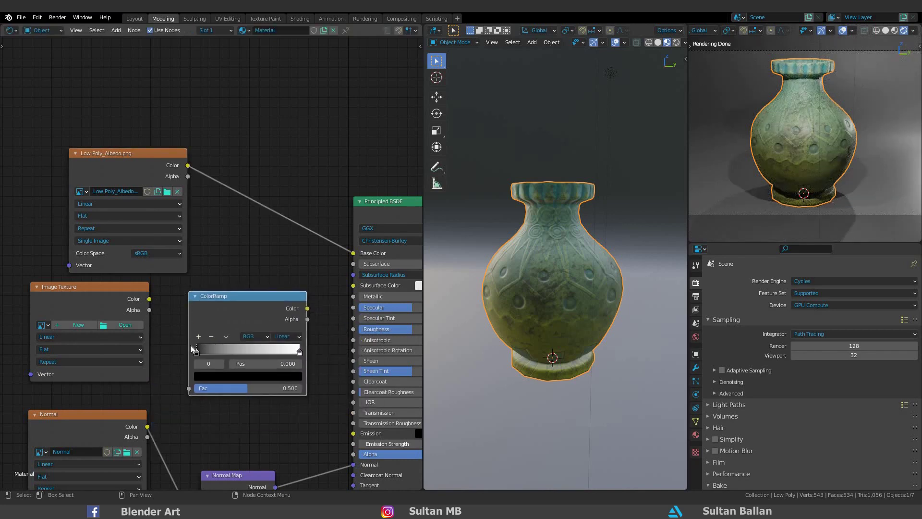
drag(189, 387, 149, 299)
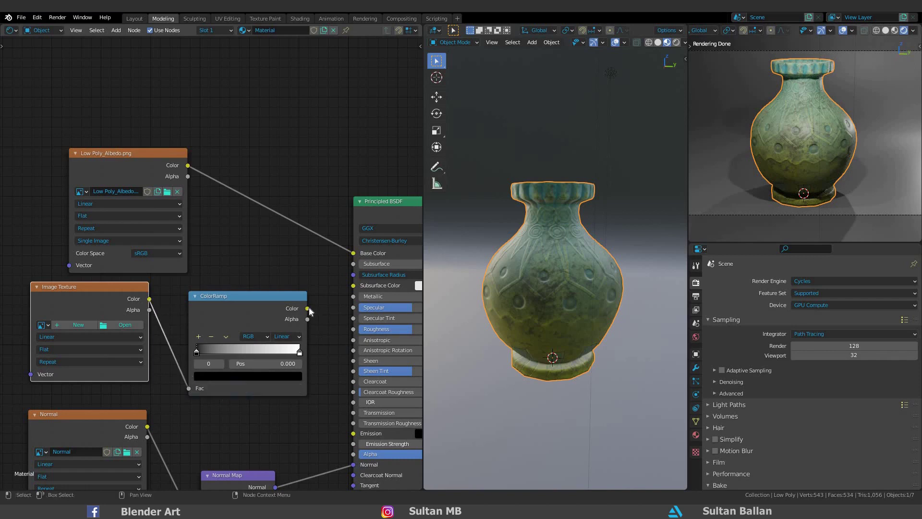
drag(308, 308, 354, 335)
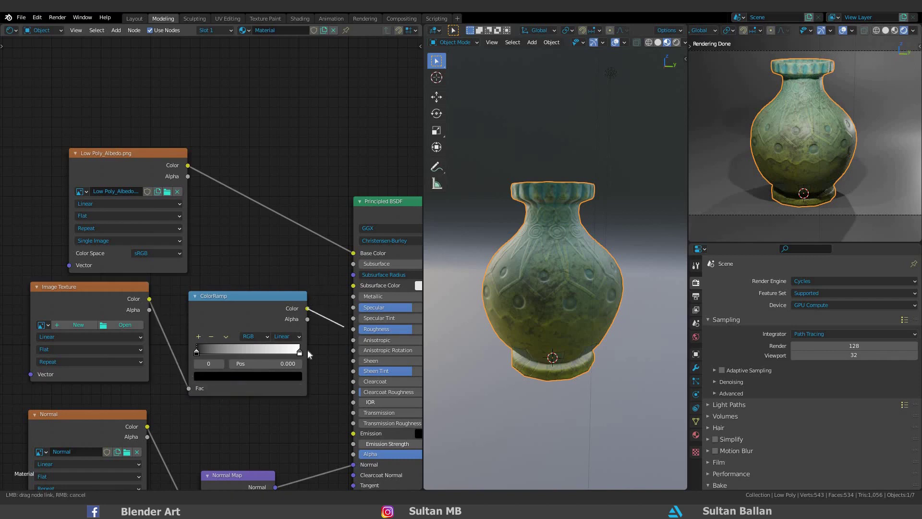
- Load Low Poly_Roughness.png into the empty Image Texture node and set its color space to Non-Color
click(121, 325)
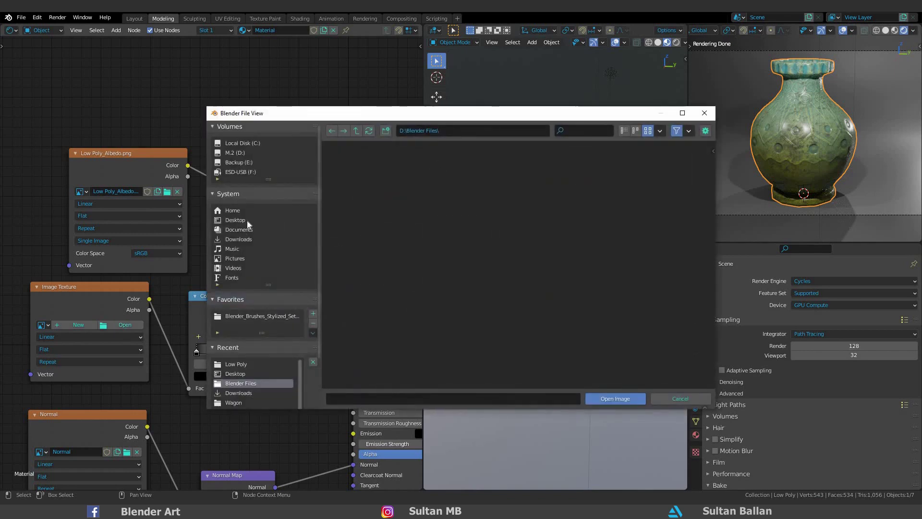
click(247, 221)
double_click(358, 178)
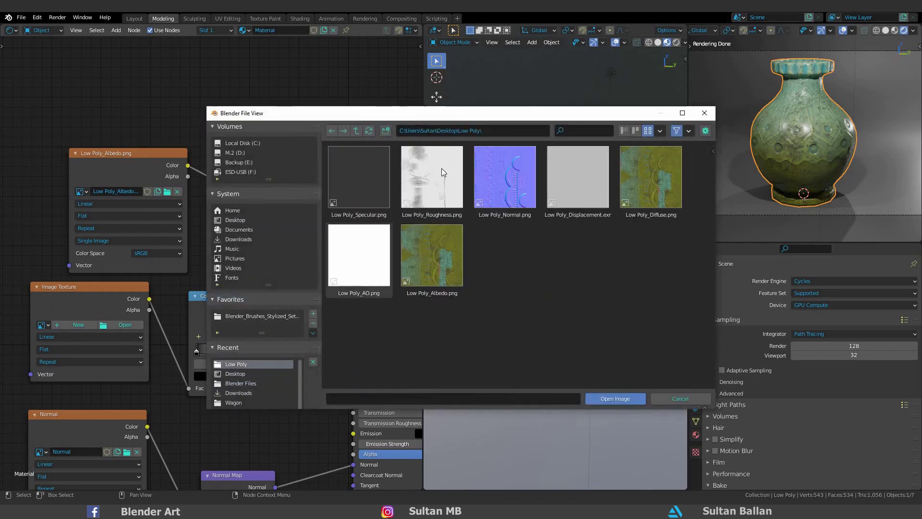
double_click(445, 184)
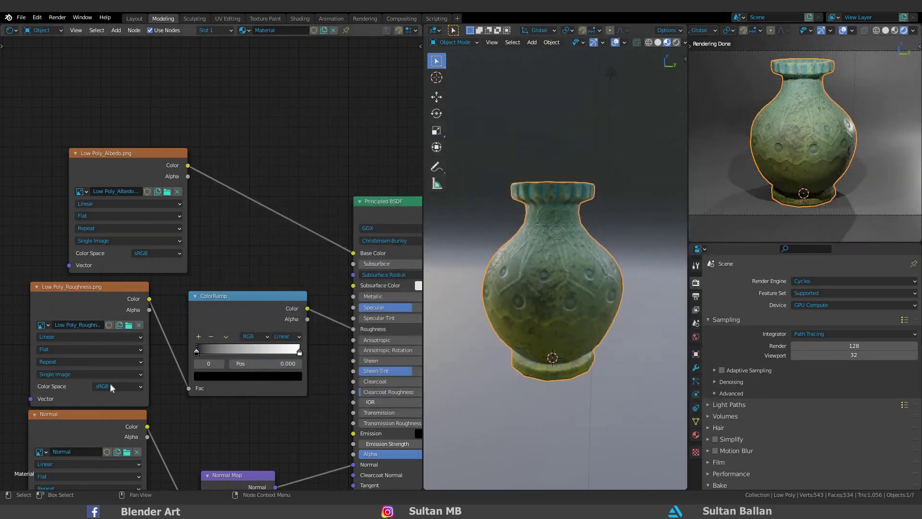
click(118, 386)
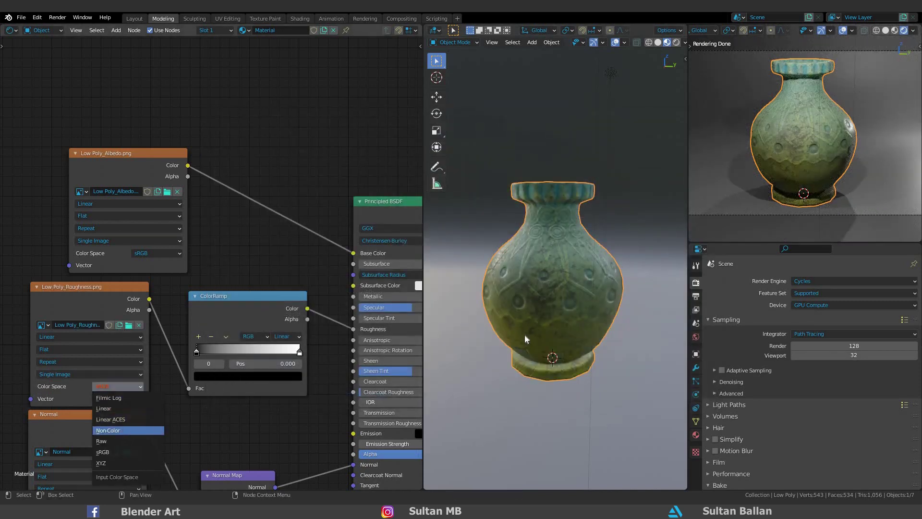
key(Return)
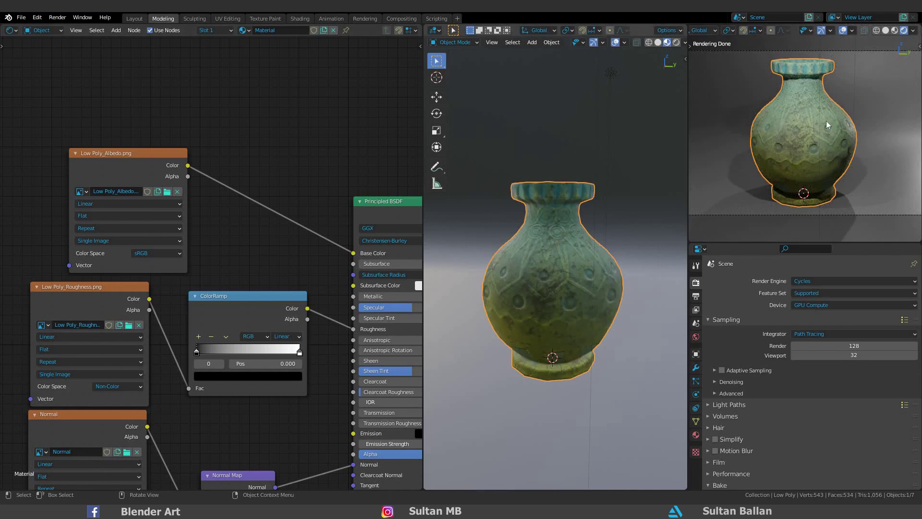
- Examine the textured vase up close and check the exported maps in the Low Poly folder
scroll(828, 183, up, 1)
scroll(492, 289, up, 1)
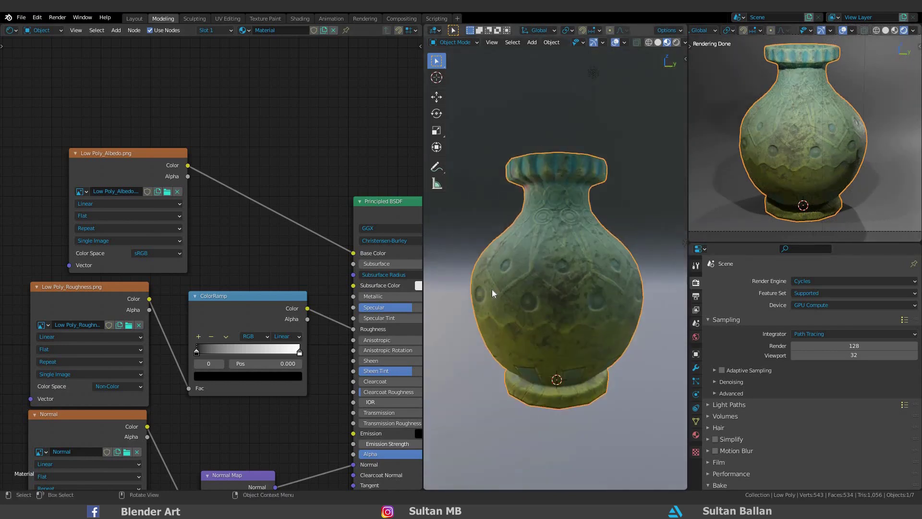
scroll(492, 289, up, 1)
middle_drag(491, 289, 434, 303)
scroll(222, 348, down, 1)
middle_drag(142, 271, 171, 224)
click(192, 510)
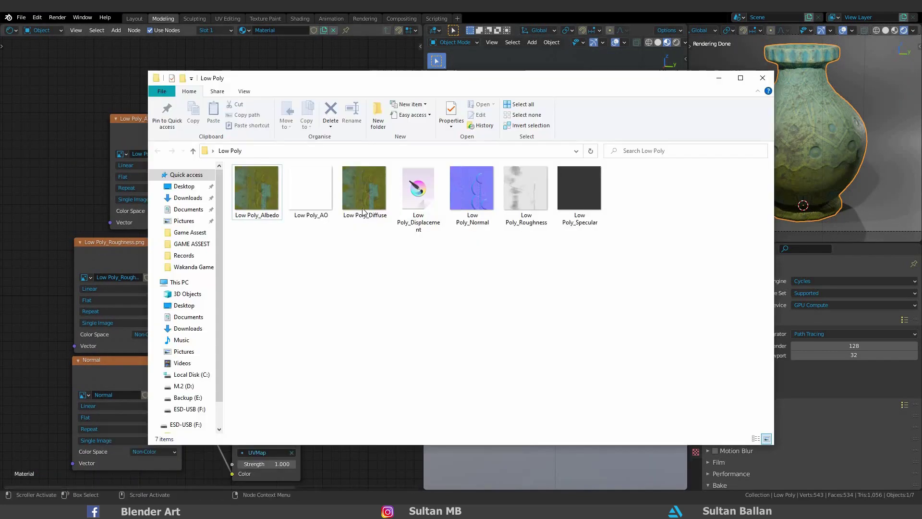
click(578, 195)
click(717, 78)
- Duplicate the albedo texture node and arrange the copy between the original and the roughness texture node
key(g)
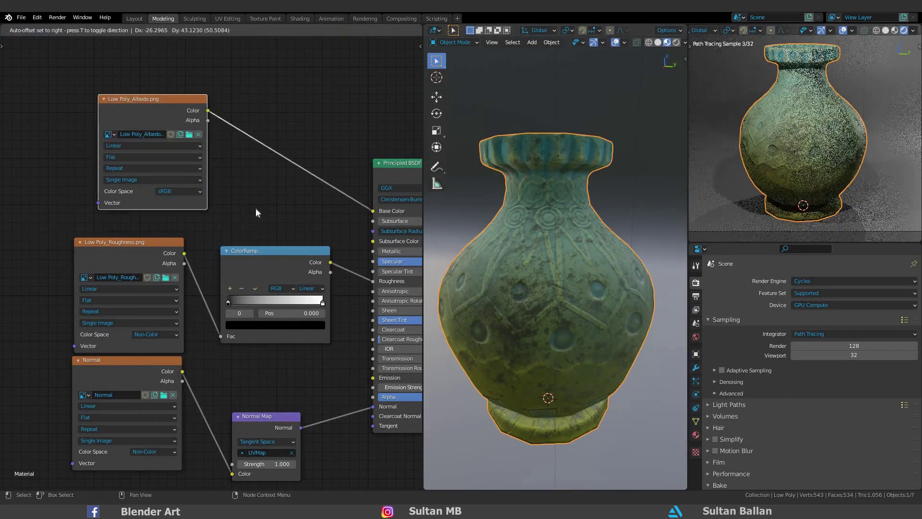
click(216, 280)
middle_drag(150, 234, 167, 276)
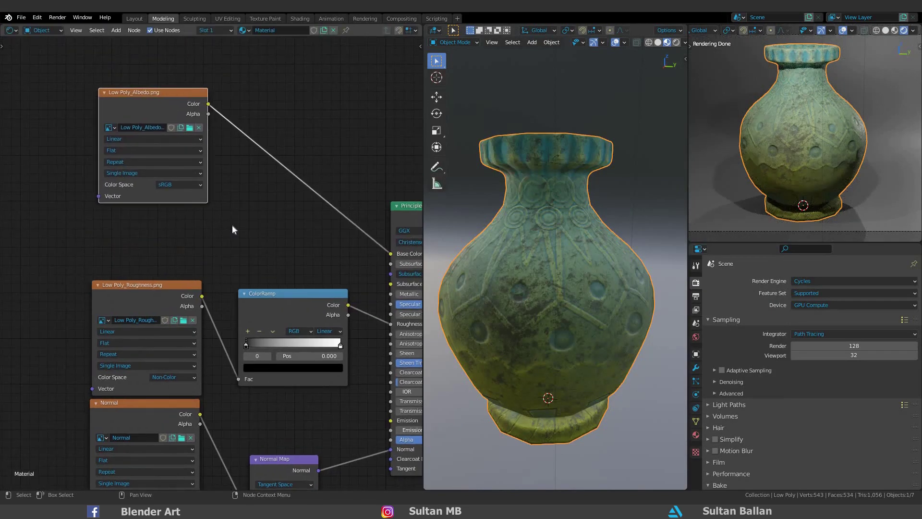
key(shift+d)
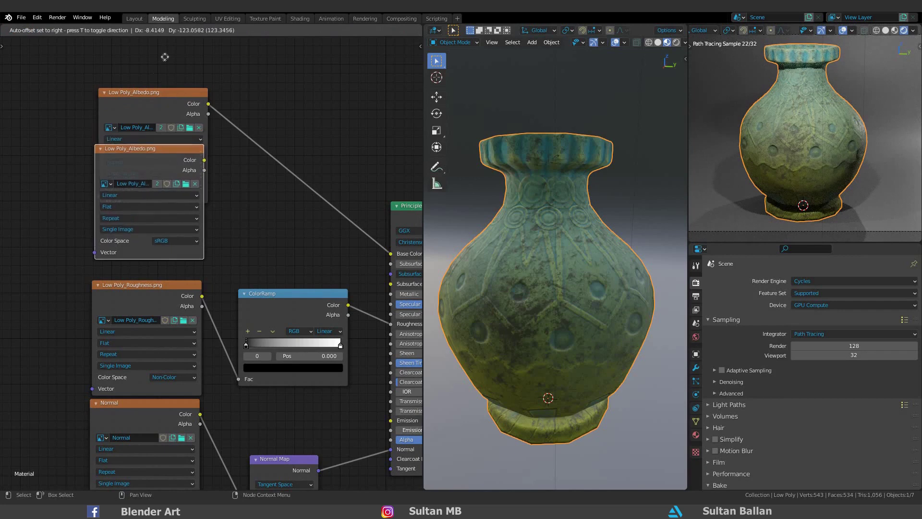
click(164, 57)
drag(192, 94, 189, 30)
- Widen the Shader Editor and load Low Poly_Specular.png into the unconnected albedo copy
scroll(288, 263, down, 2)
middle_drag(288, 263, 242, 262)
drag(422, 269, 462, 274)
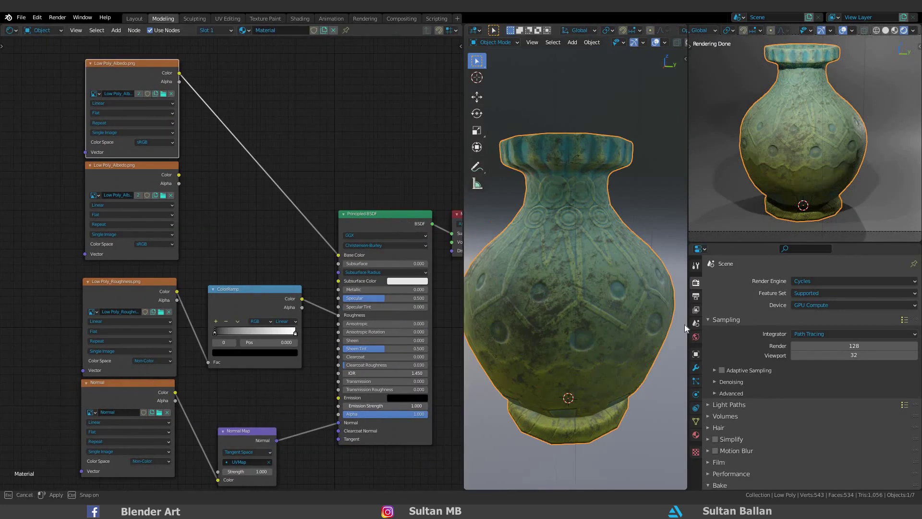
drag(684, 324, 503, 288)
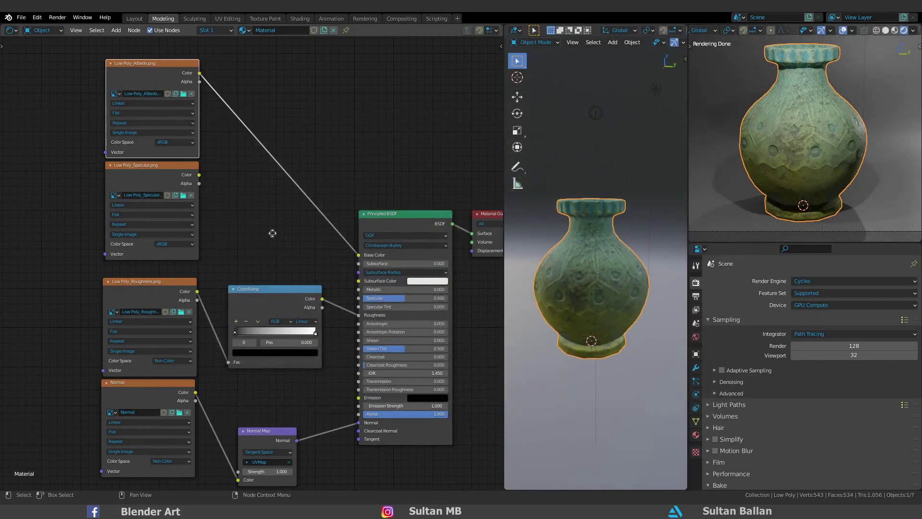
- Connect the specular texture through a duplicated ColorRamp to the Specular input, and set the texture's color space to Non-Color
key(shift+d)
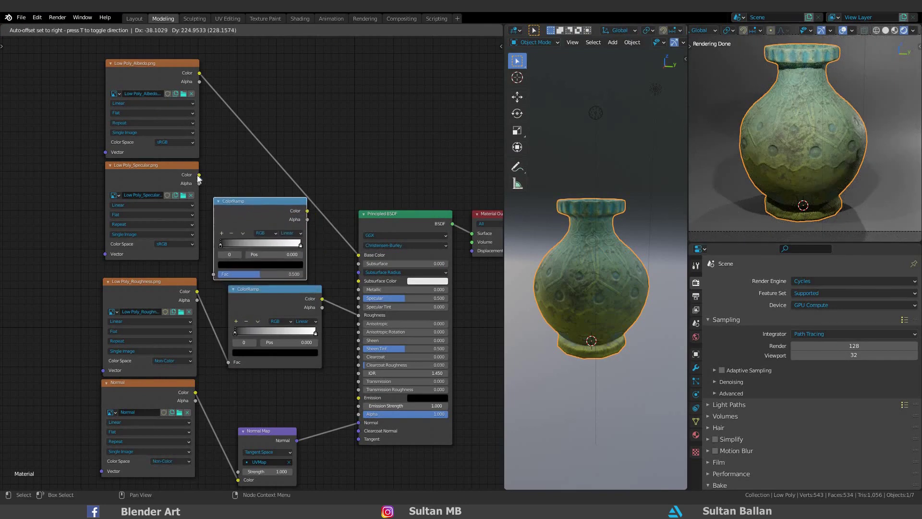
click(220, 205)
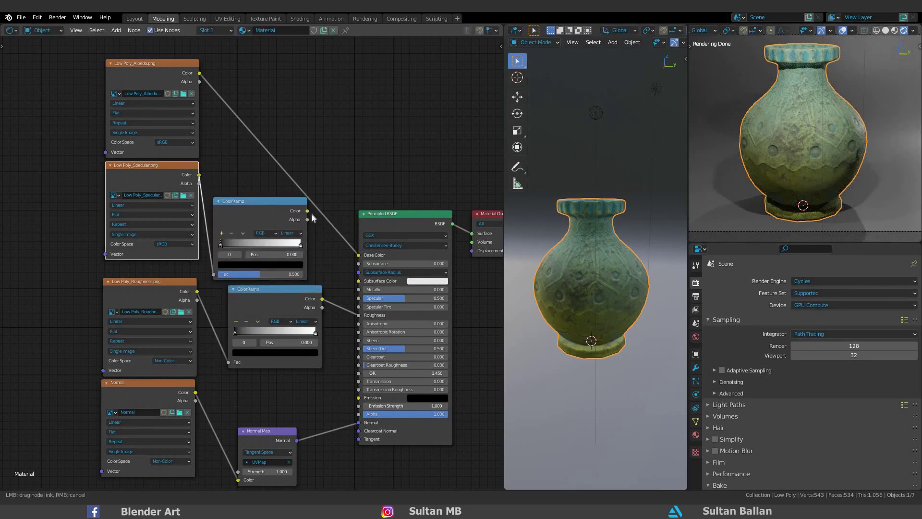
drag(307, 211, 356, 284)
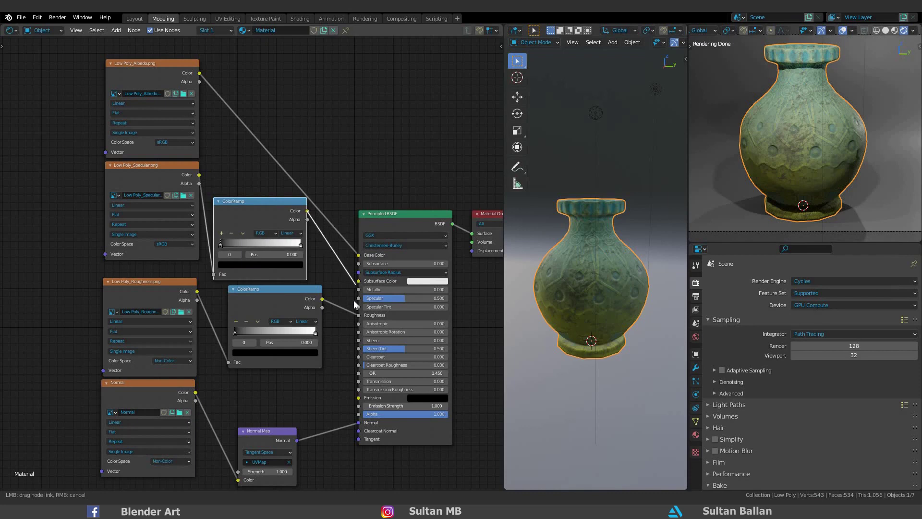
drag(288, 278, 288, 279)
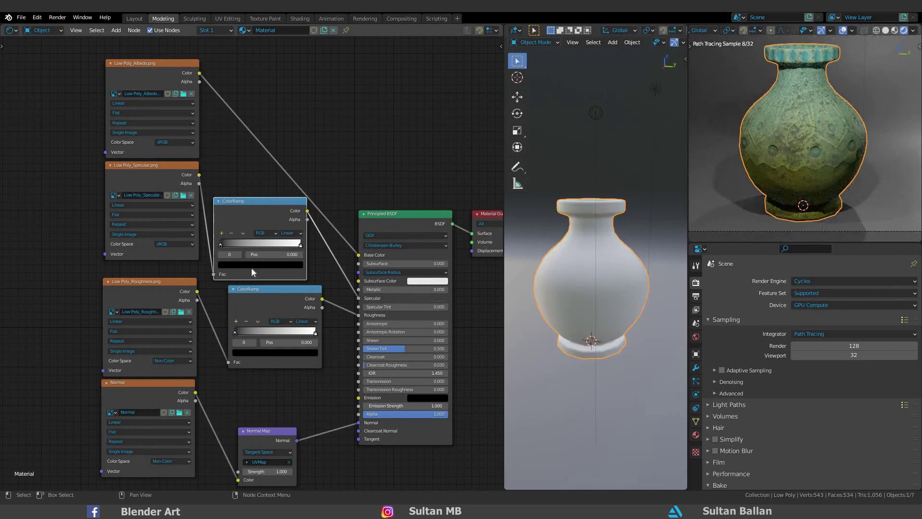
click(176, 245)
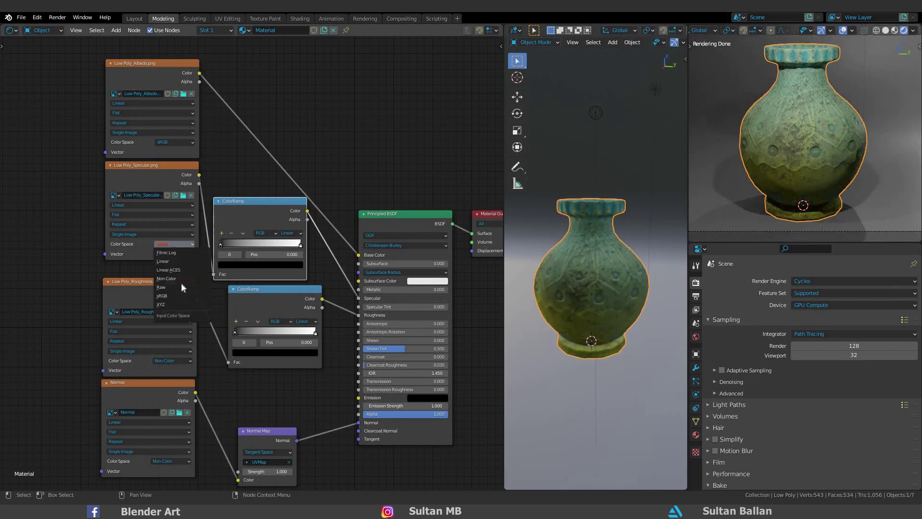
click(181, 278)
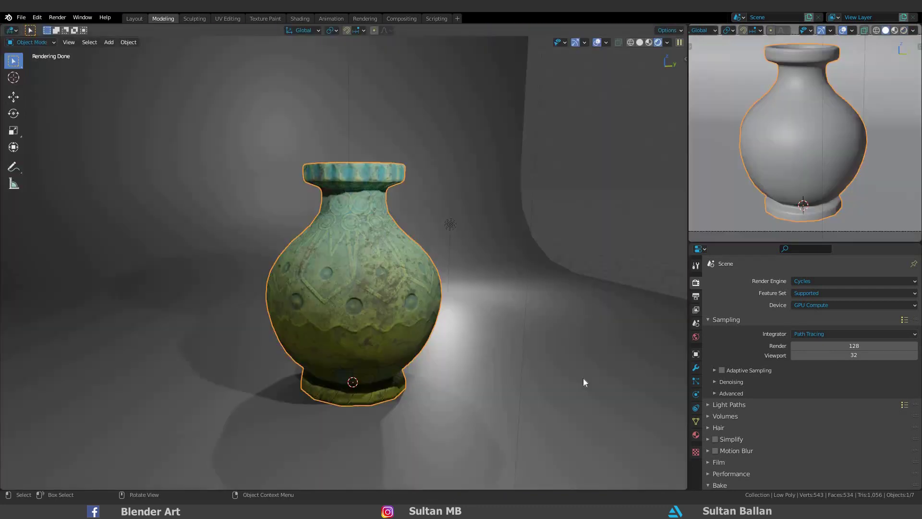
- Render the textured vase from the scene camera as a still image
key(F12)
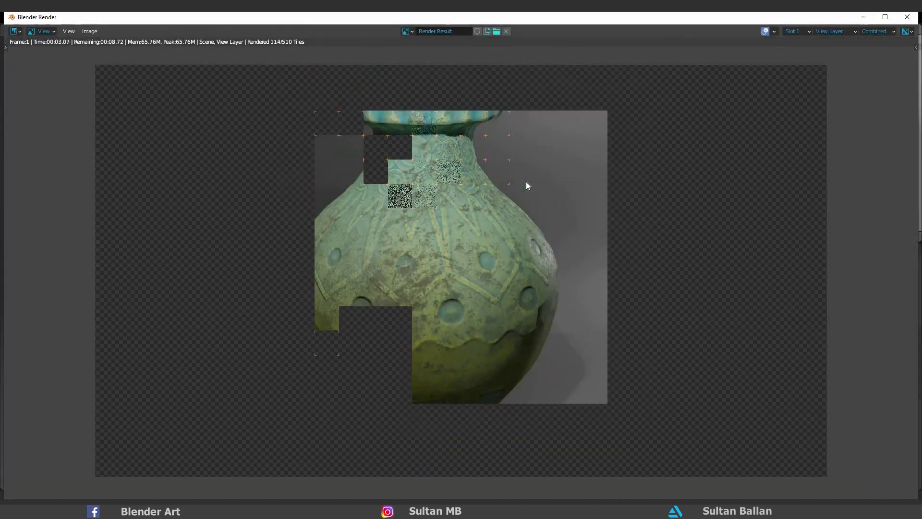